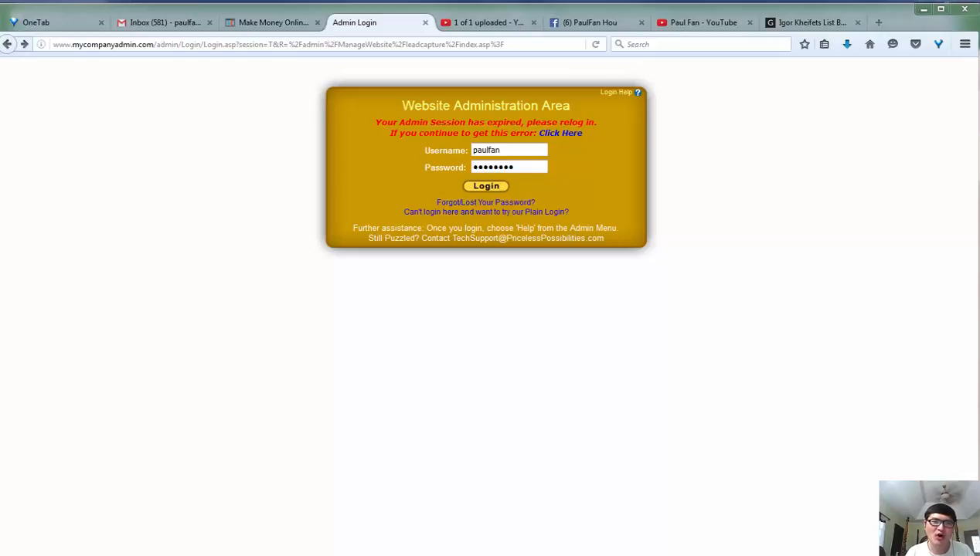
Log in to the Website Administration Area and bring up the opt-in page advertising up to $100,000+ in 90 days.
click(498, 190)
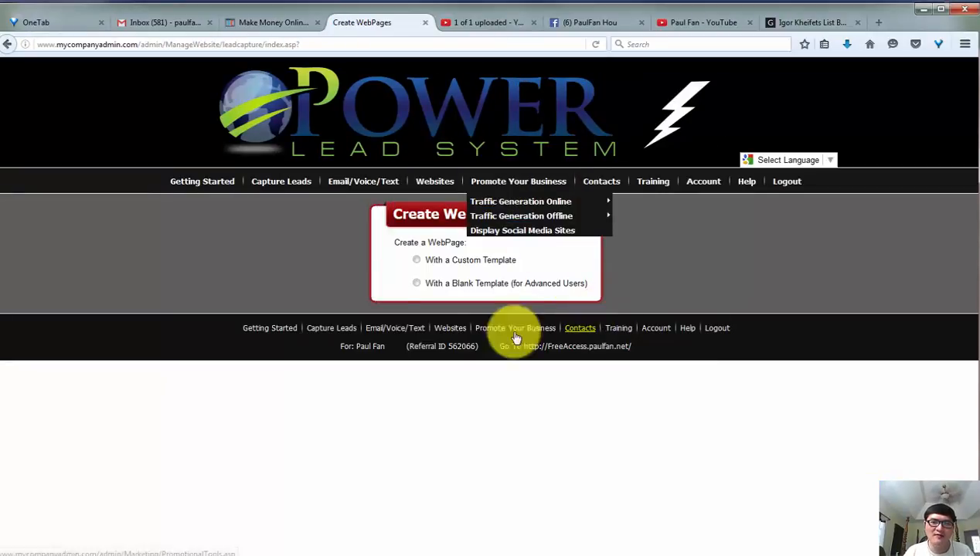
click(245, 25)
click(226, 45)
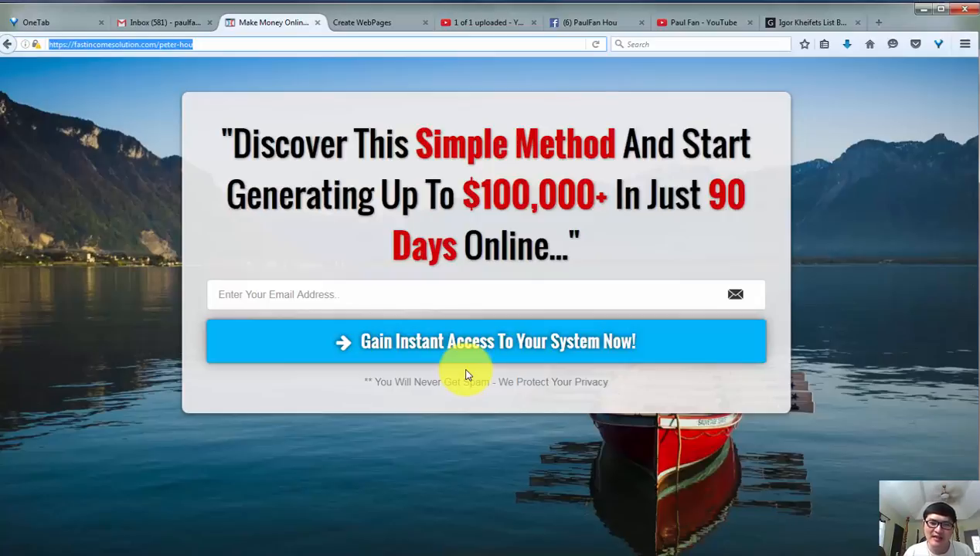
View the opt-in page's source and copy its entire HTML code.
right_click(456, 447)
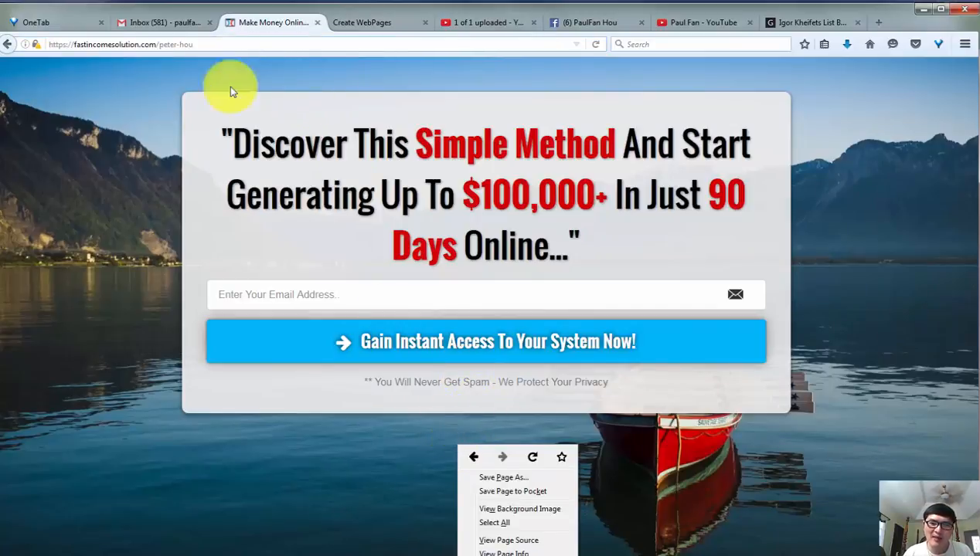
click(518, 543)
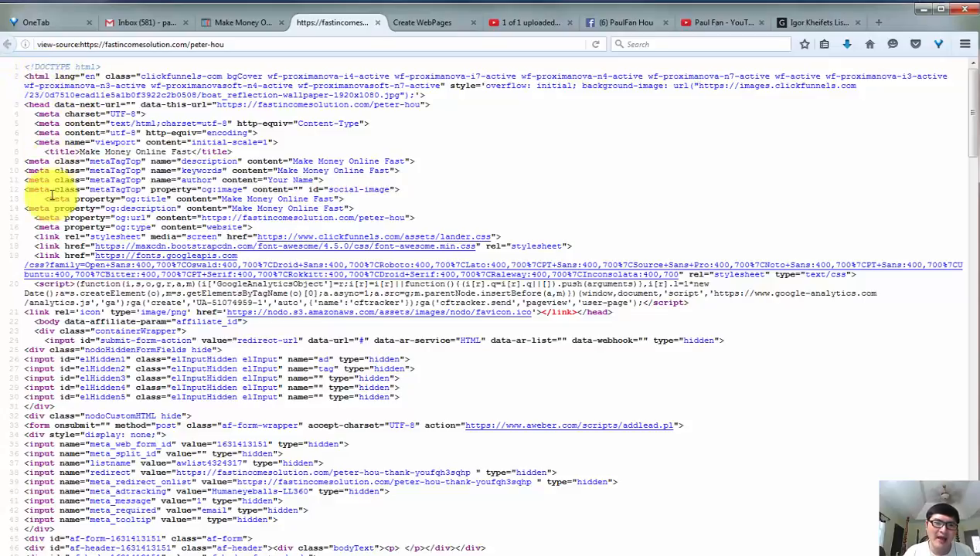
drag(33, 321, 61, 321)
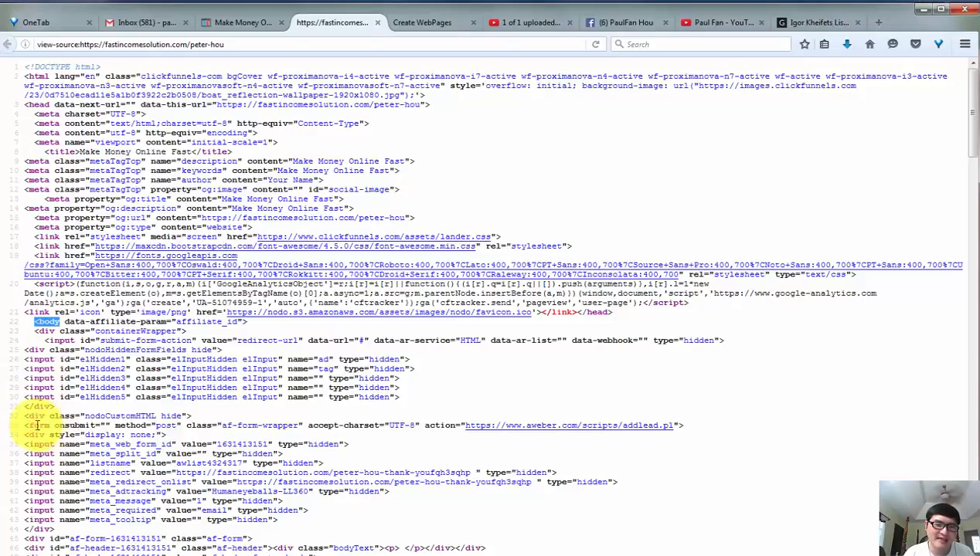
drag(26, 425, 50, 425)
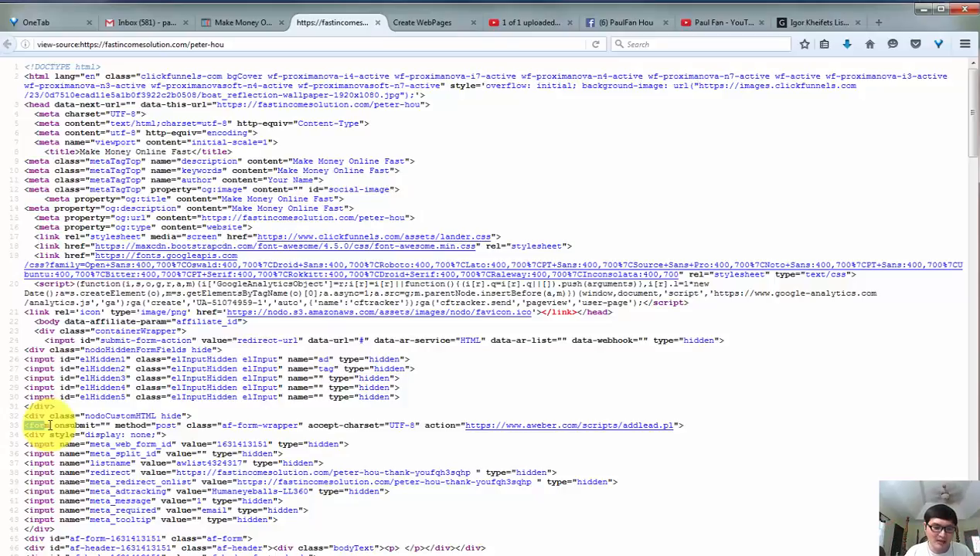
key(ctrl+a)
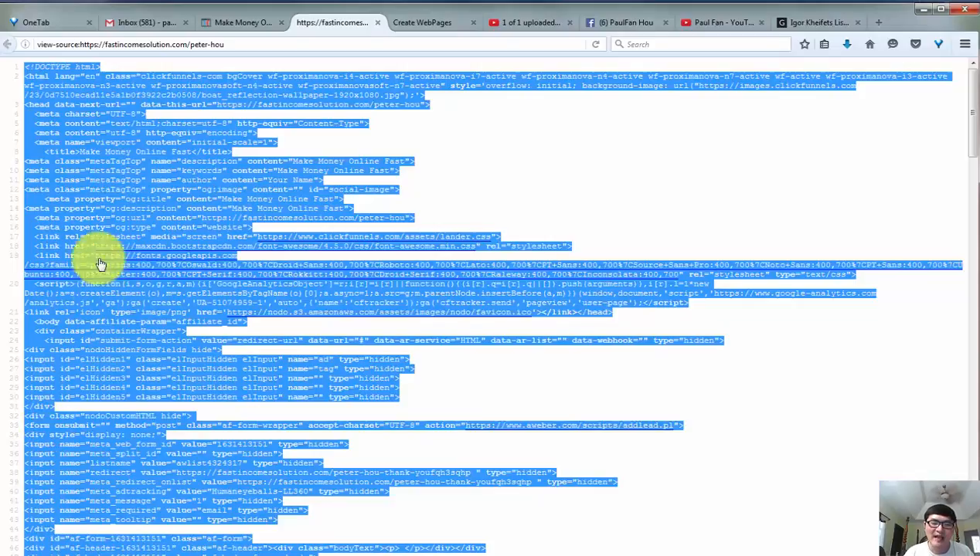
right_click(177, 184)
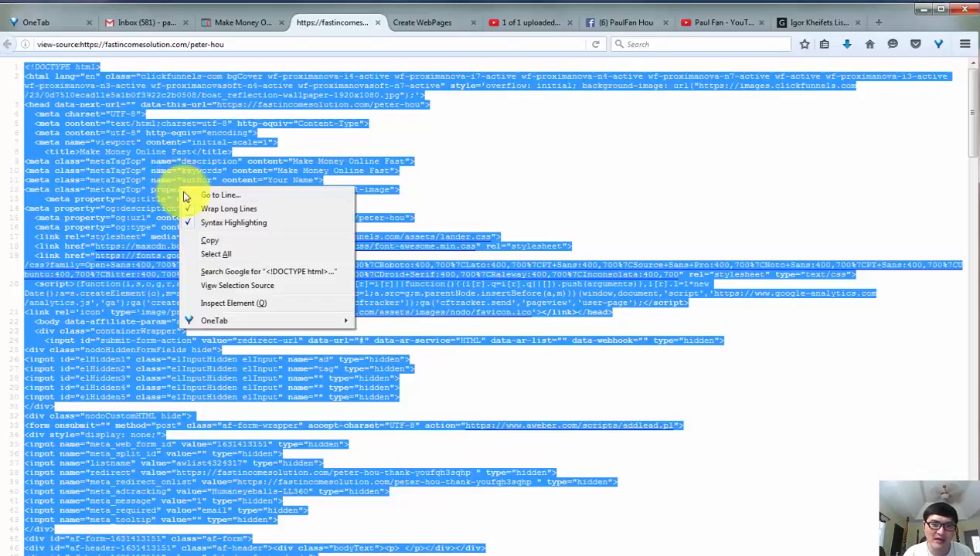
click(211, 240)
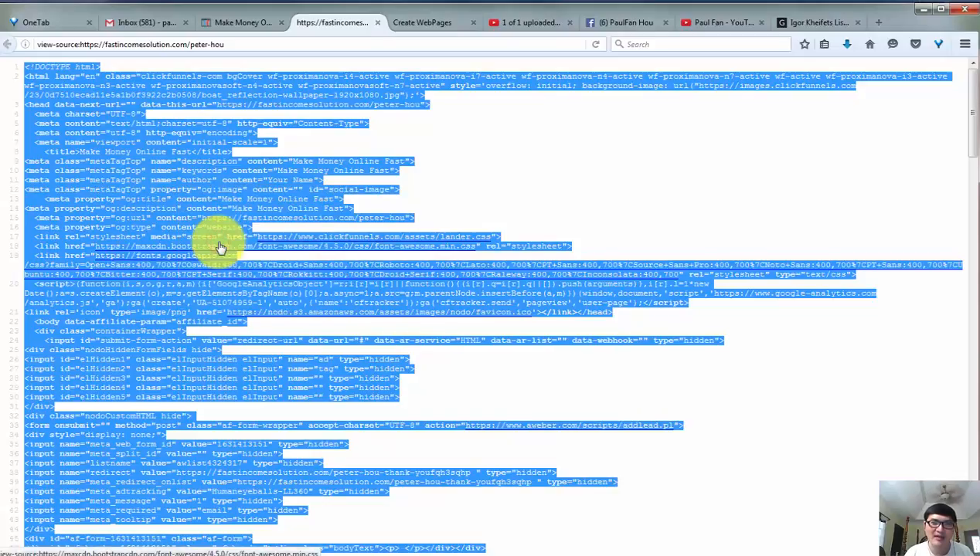
Return to the Power Lead System admin area and create a new WebPage with a blank template.
click(422, 23)
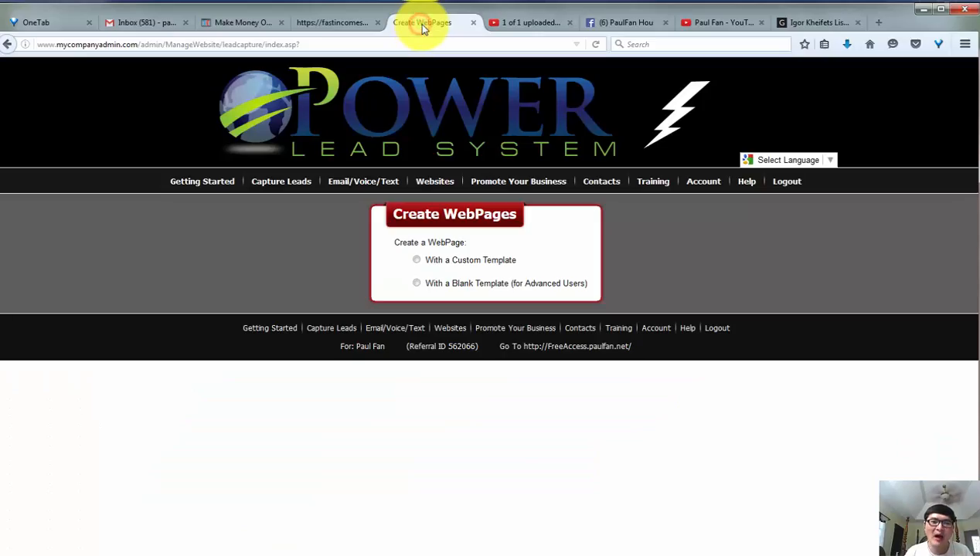
mouse_move(253, 183)
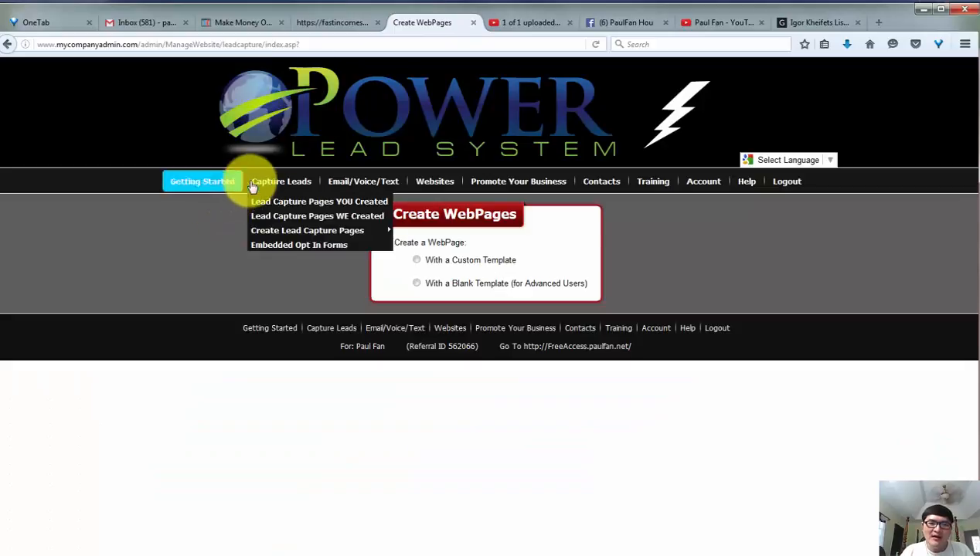
mouse_move(279, 232)
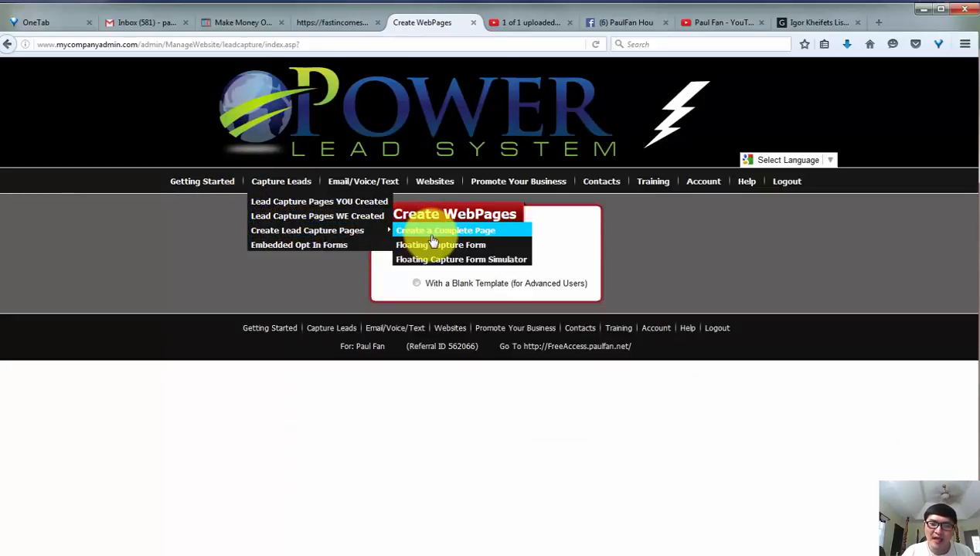
mouse_move(435, 182)
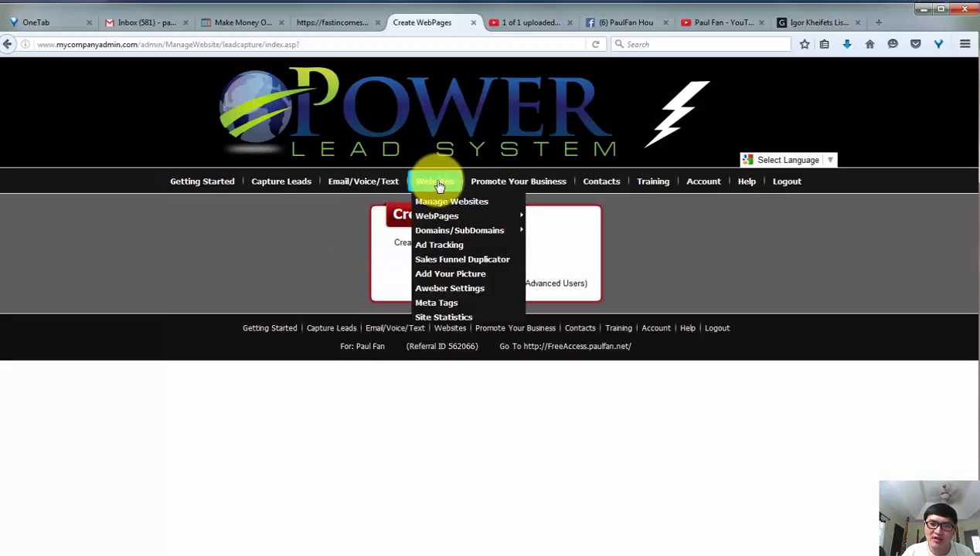
mouse_move(438, 216)
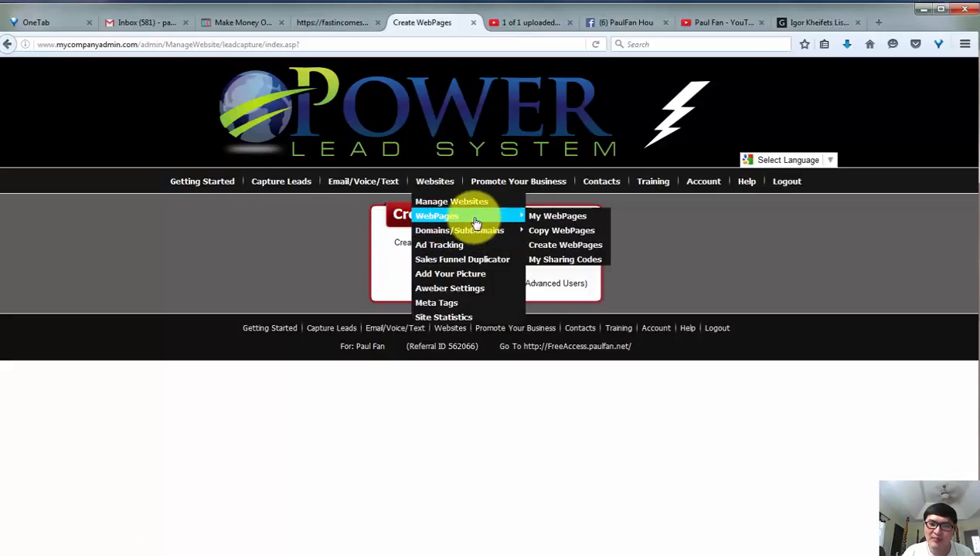
click(565, 246)
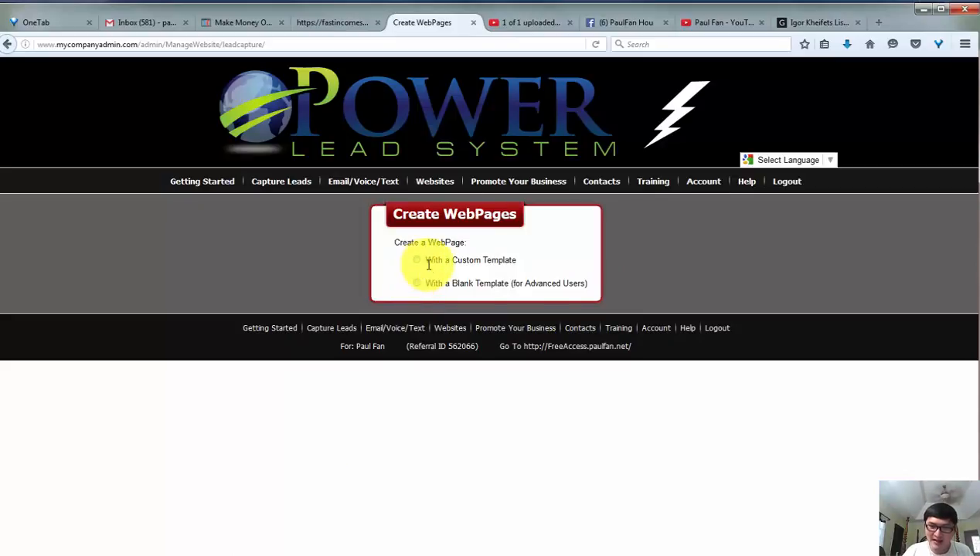
click(414, 284)
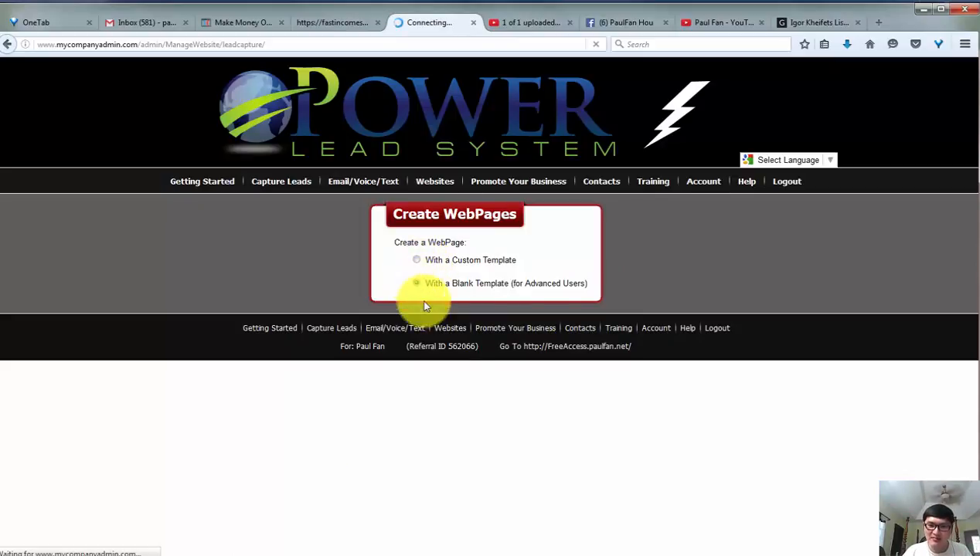
Assign the WebPage a new address on the existing domain, using test-opt-in1 as the sub-domain.
scroll(448, 378, down, 4)
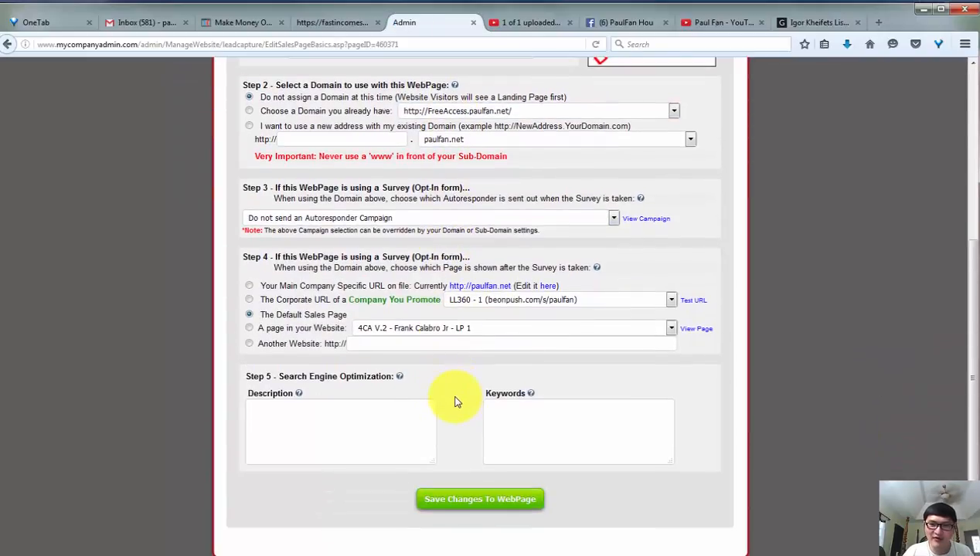
scroll(455, 402, up, 2)
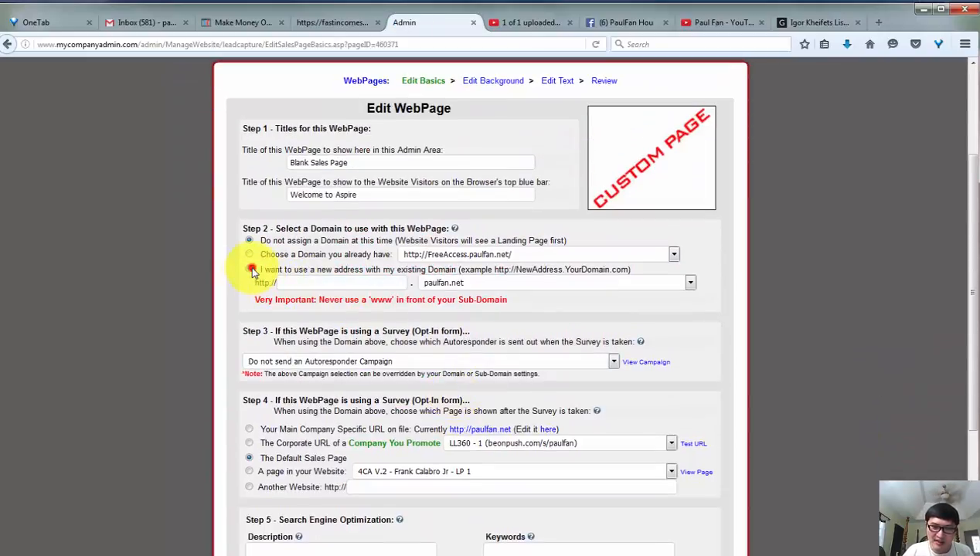
click(252, 270)
click(291, 282)
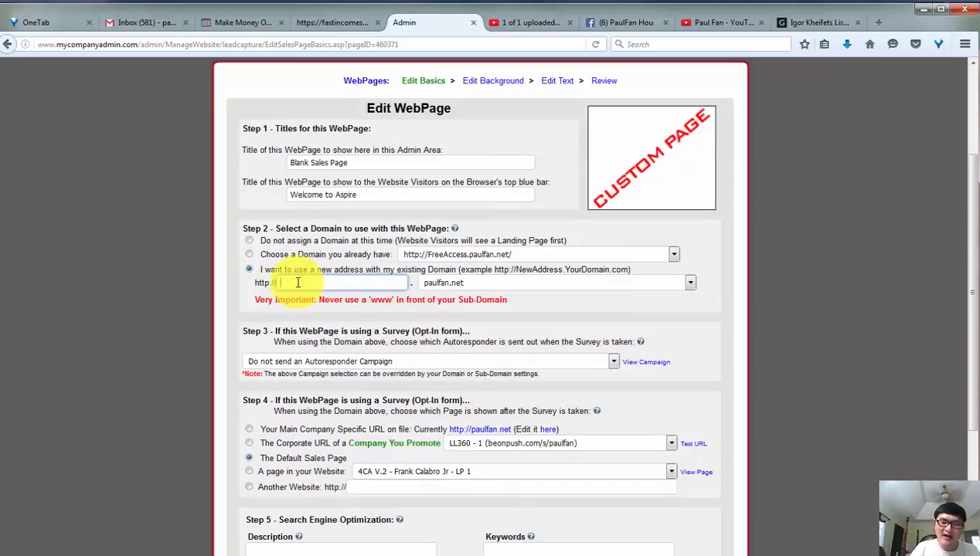
text(tes)
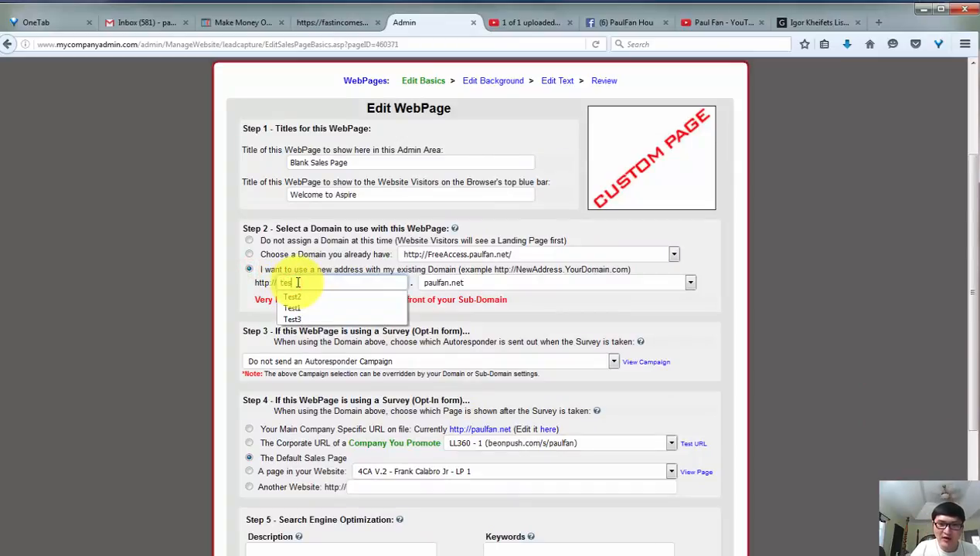
text(t-opt-in)
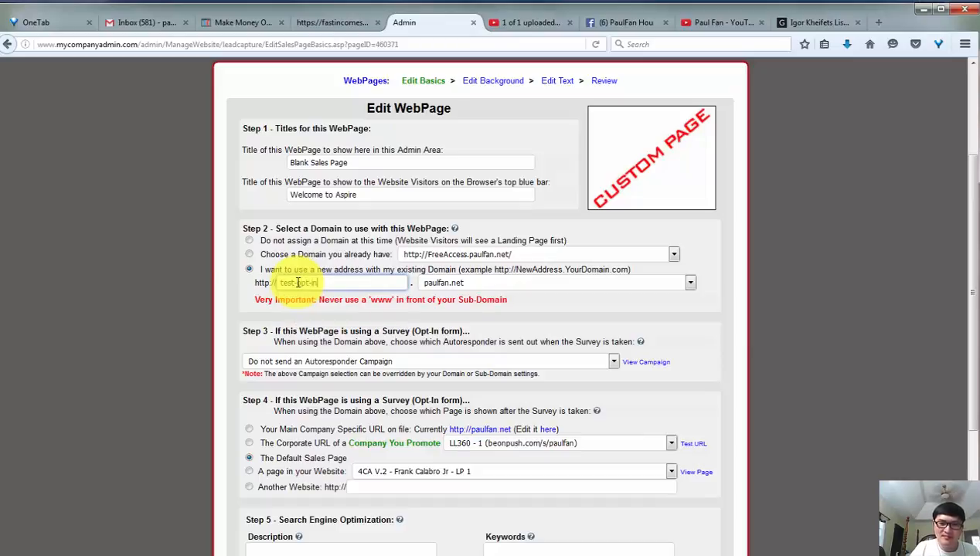
text(1)
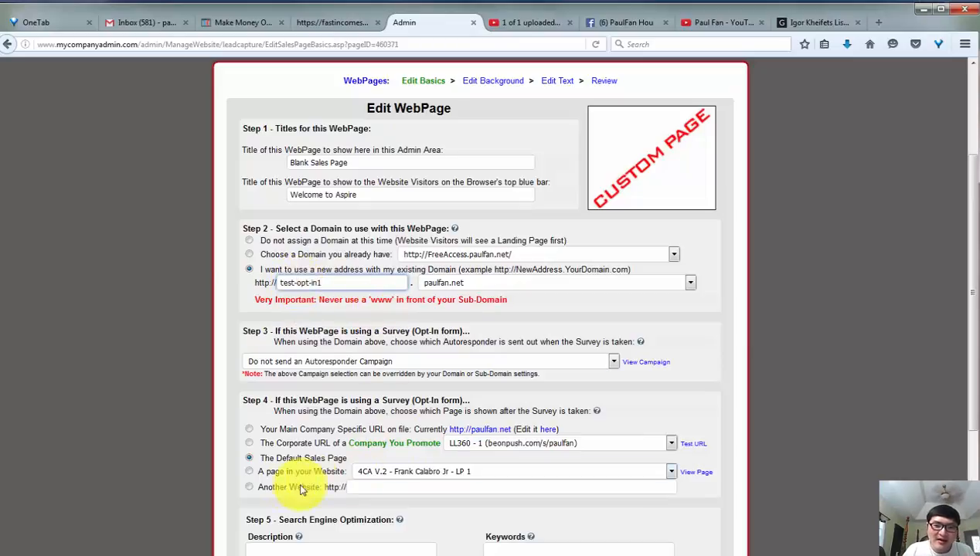
click(249, 487)
click(369, 487)
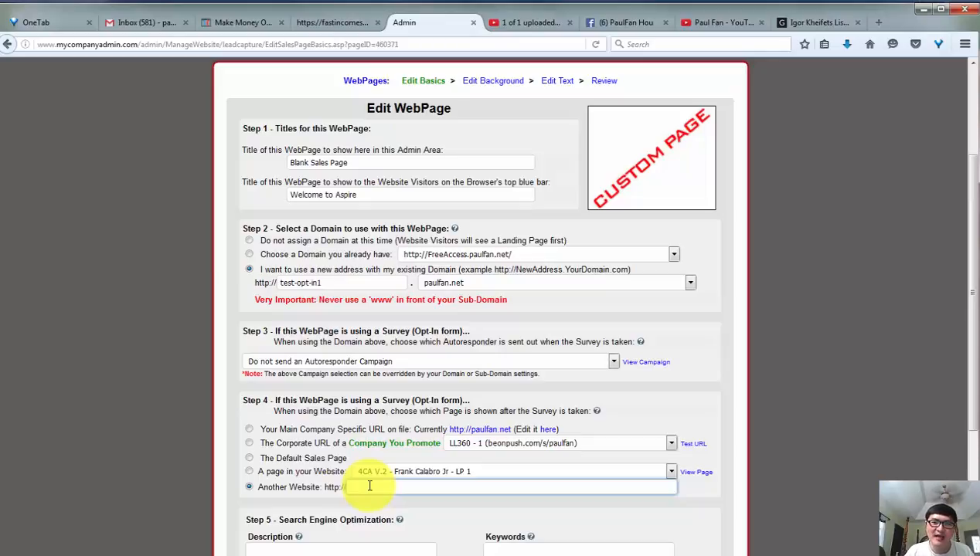
scroll(376, 477, down, 2)
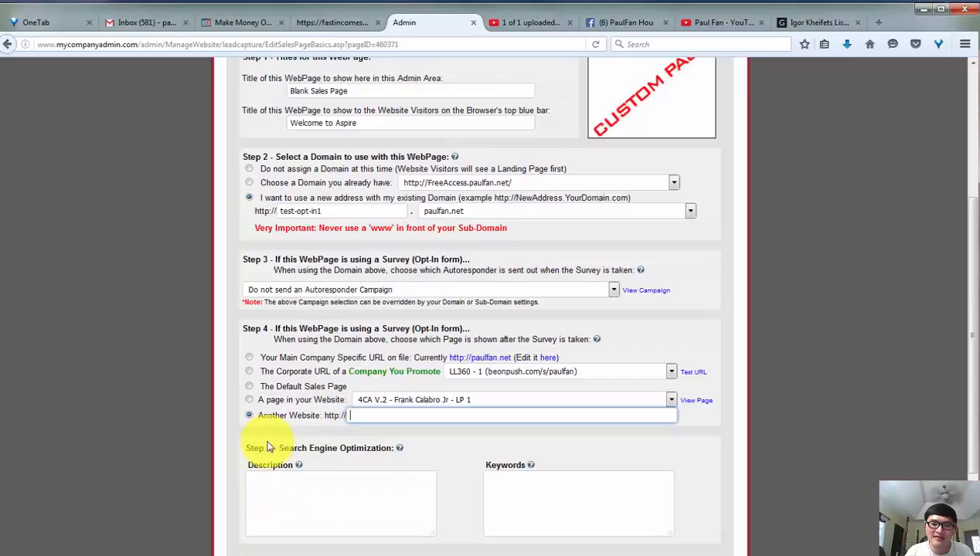
click(249, 387)
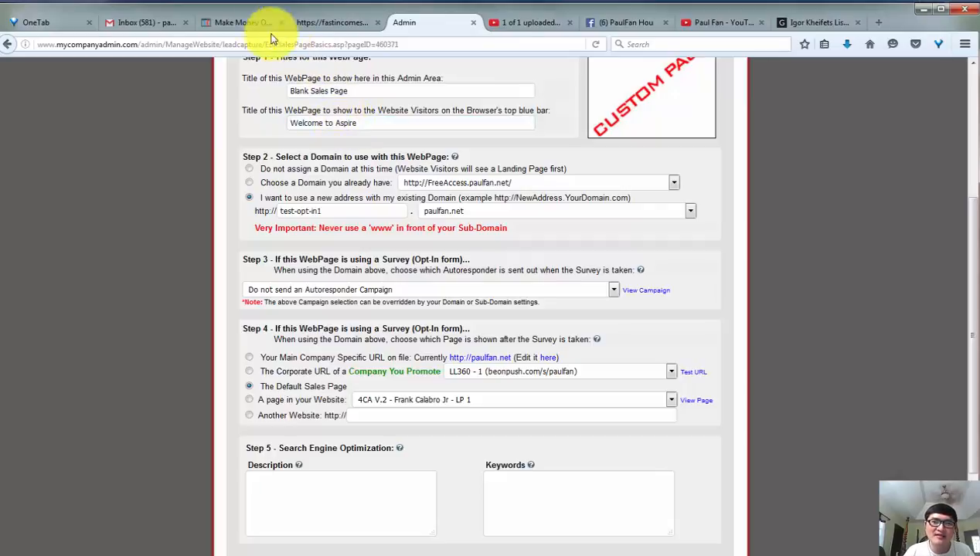
Submit the original opt-in page's form with a test email address to check where it leads.
click(238, 23)
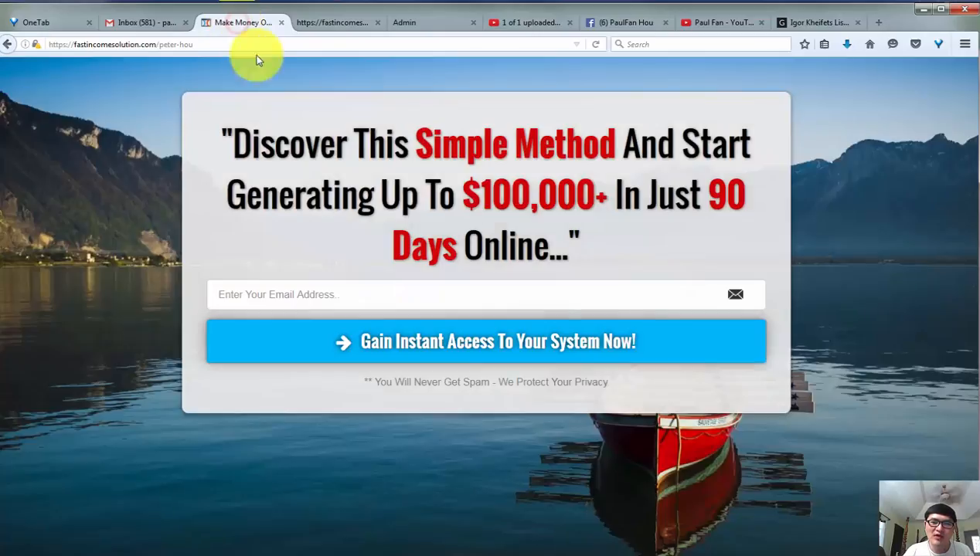
click(302, 289)
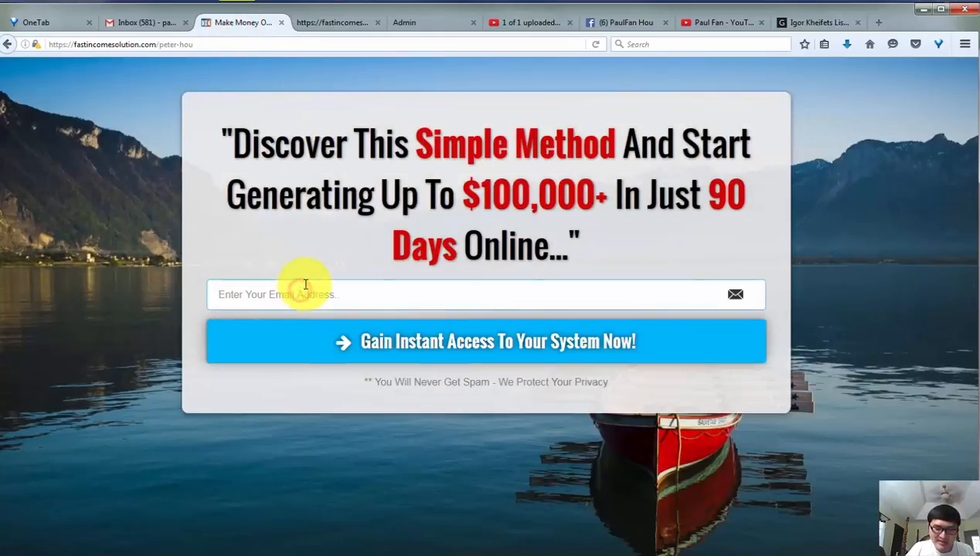
text(peter20201)
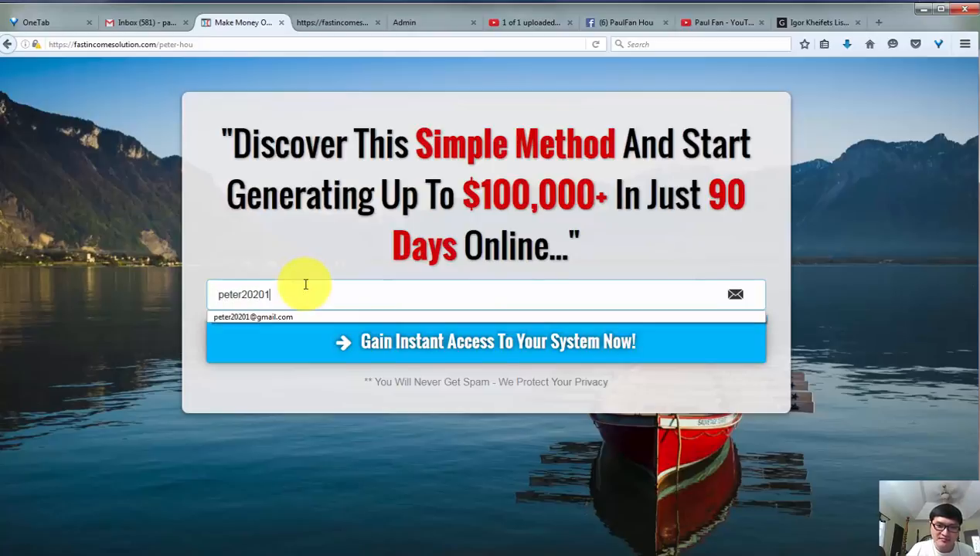
click(286, 317)
click(324, 344)
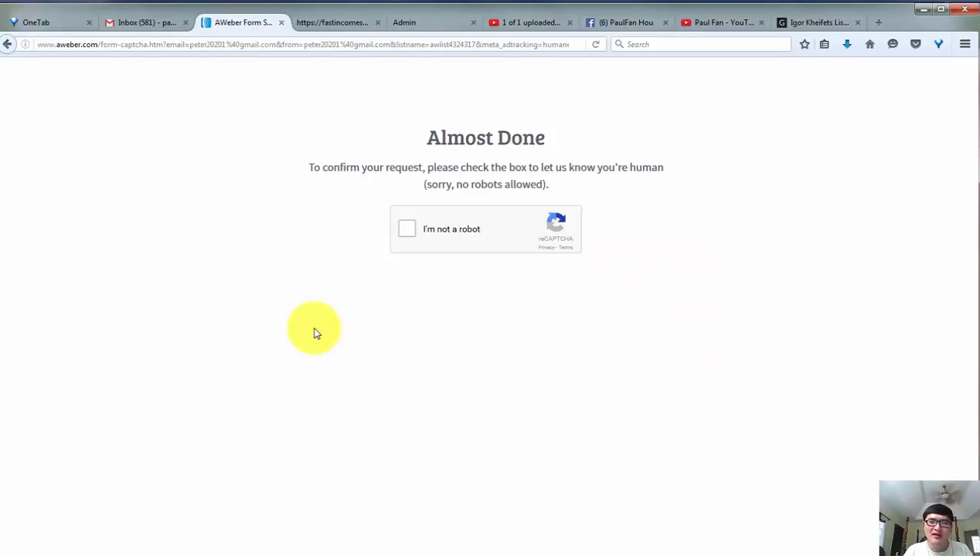
Complete the reCAPTCHA check by selecting all images with grass and verifying.
click(407, 231)
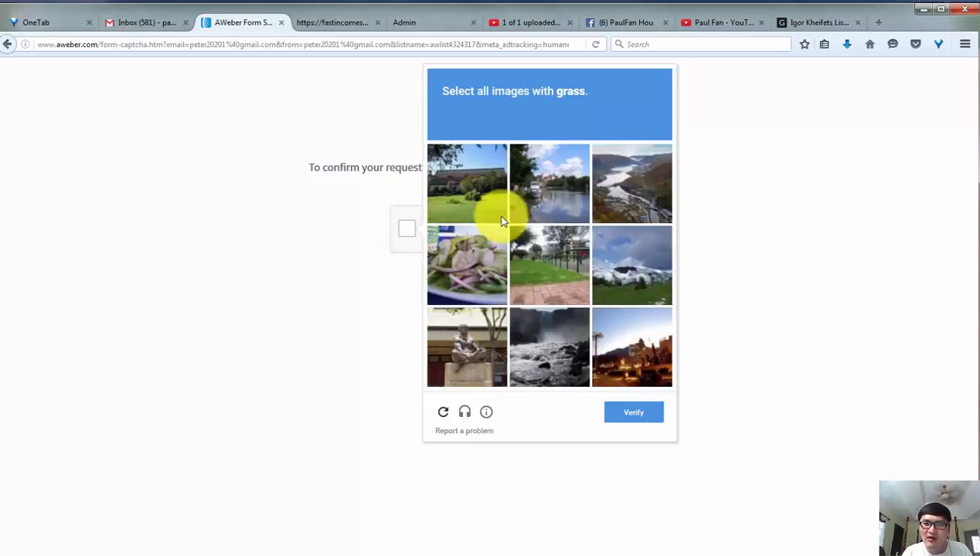
click(494, 212)
click(632, 265)
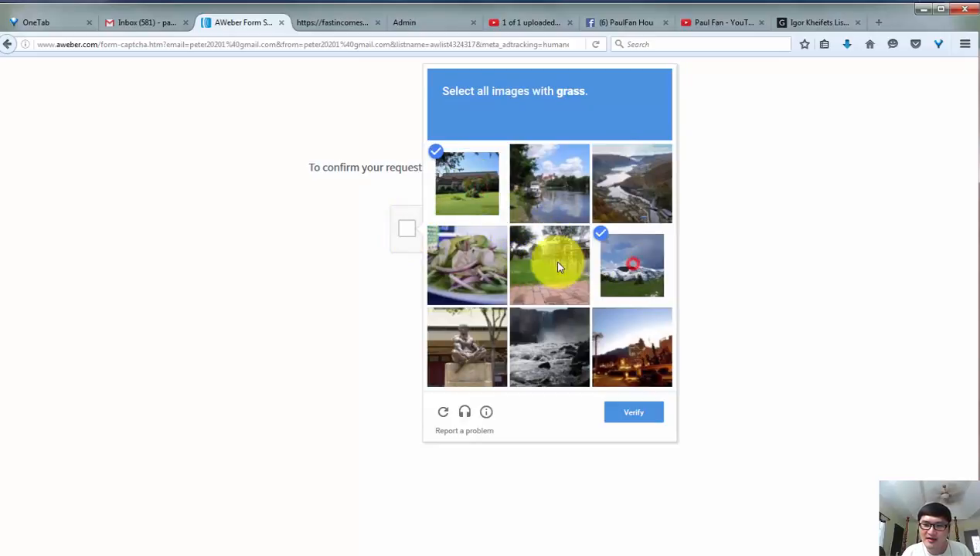
click(560, 267)
click(630, 417)
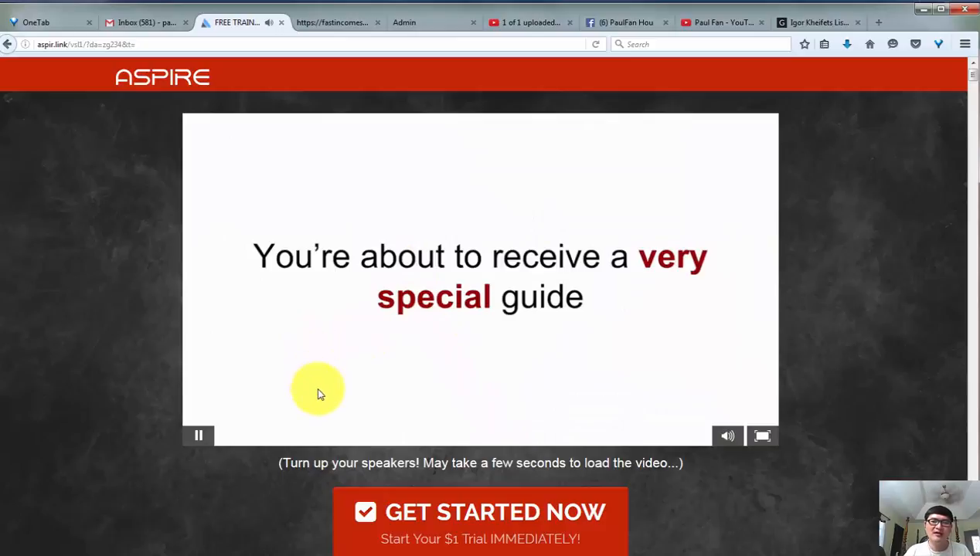
Pause the Aspire sales video and return to the Edit WebPage settings in the admin area.
click(199, 435)
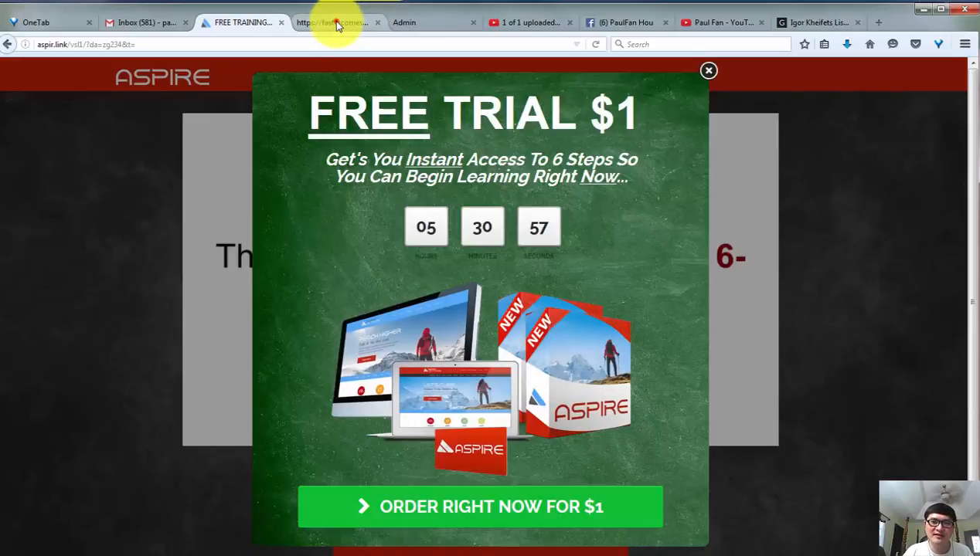
click(332, 22)
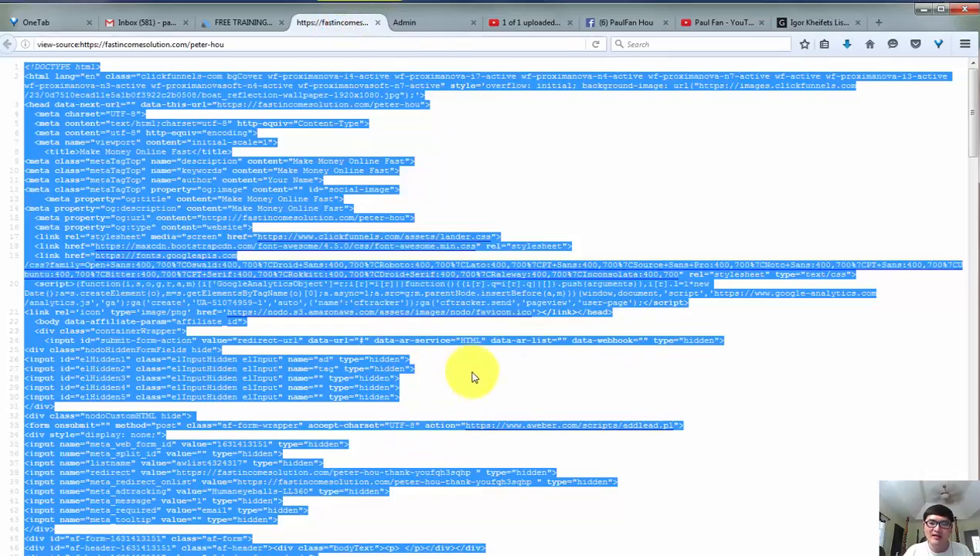
click(422, 22)
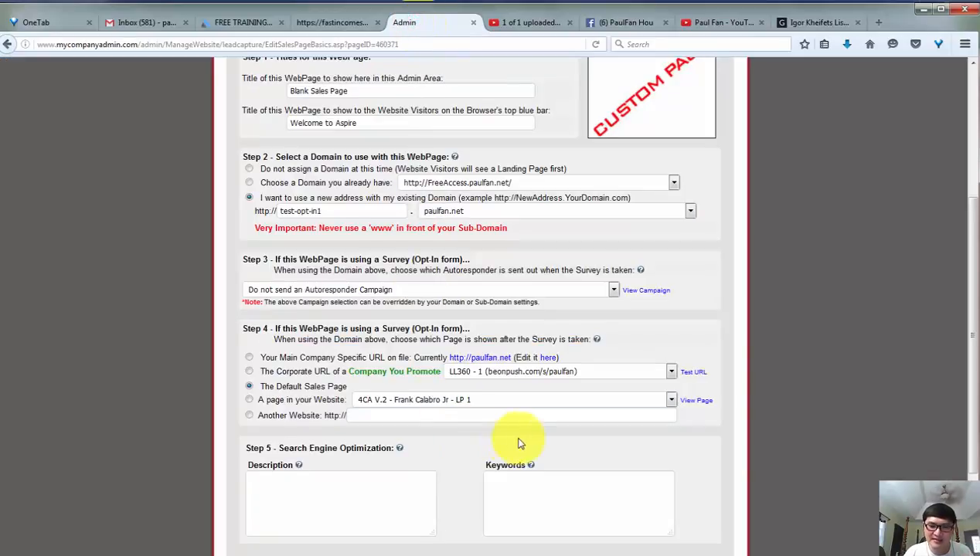
Submit the WebPage's basic settings and skip the custom background to open the sales page text editor.
scroll(519, 442, down, 3)
click(455, 449)
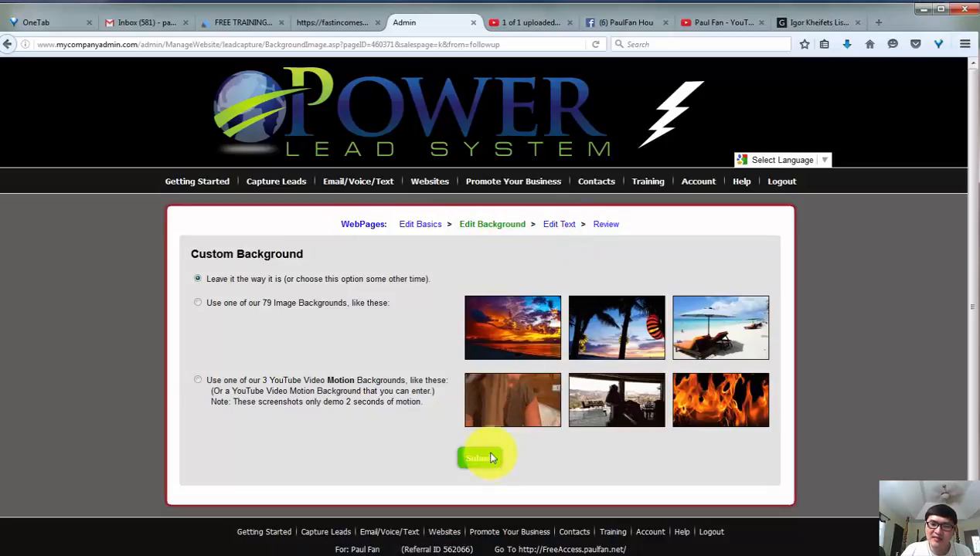
click(564, 226)
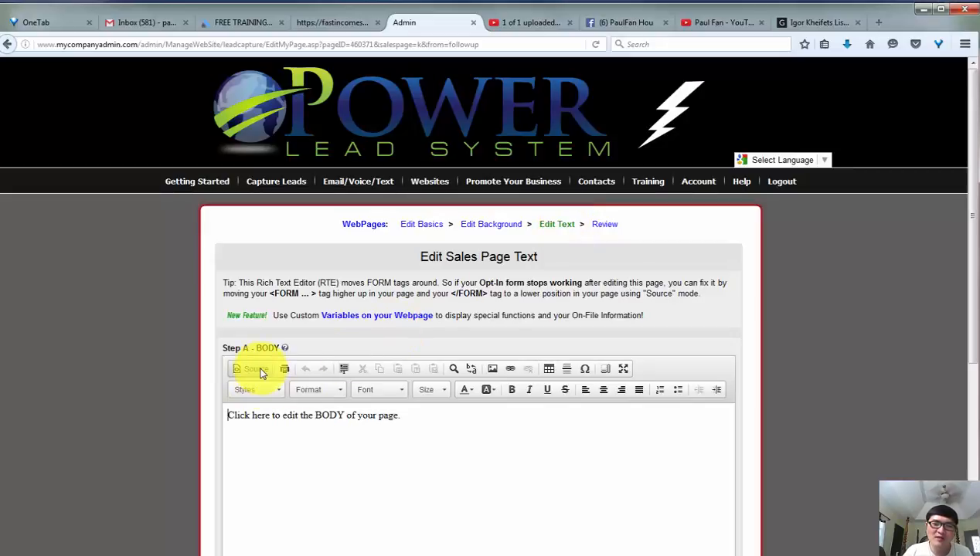
Replace the default HTML source of the page BODY with the source code copied from the original opt-in page.
drag(410, 416, 196, 422)
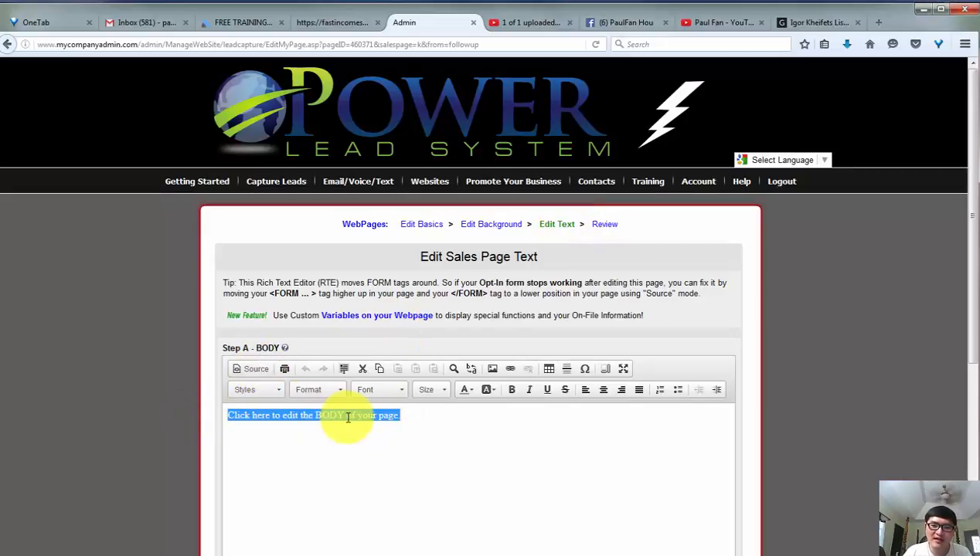
click(250, 371)
click(307, 464)
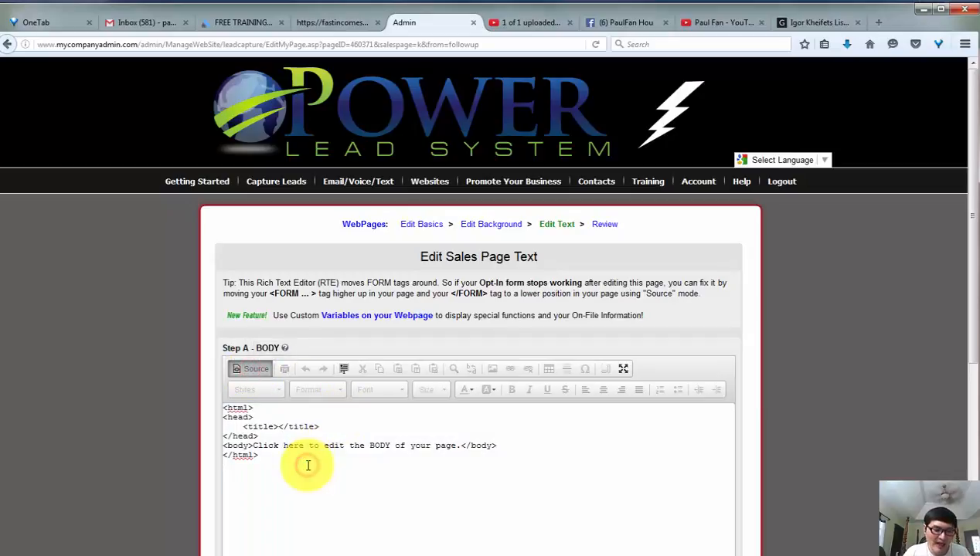
key(ctrl+a)
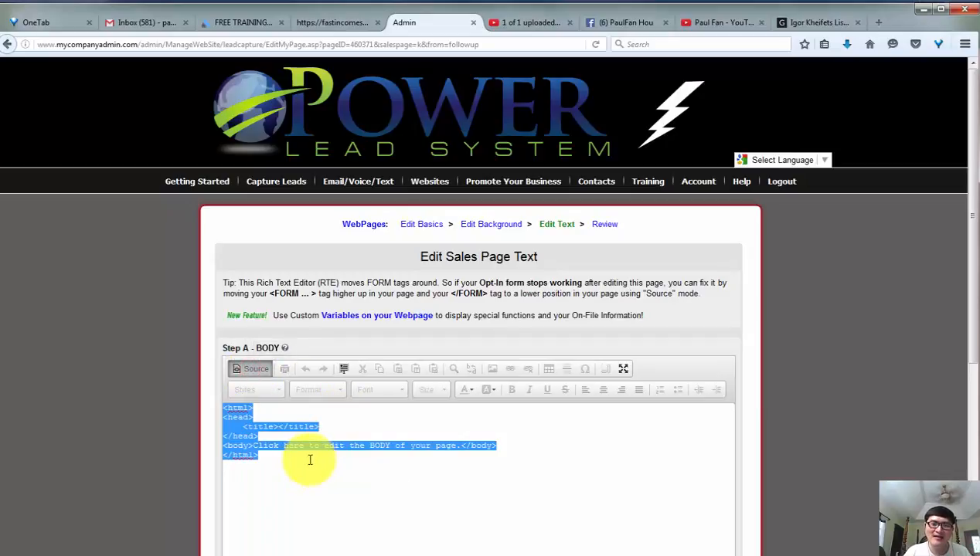
right_click(255, 438)
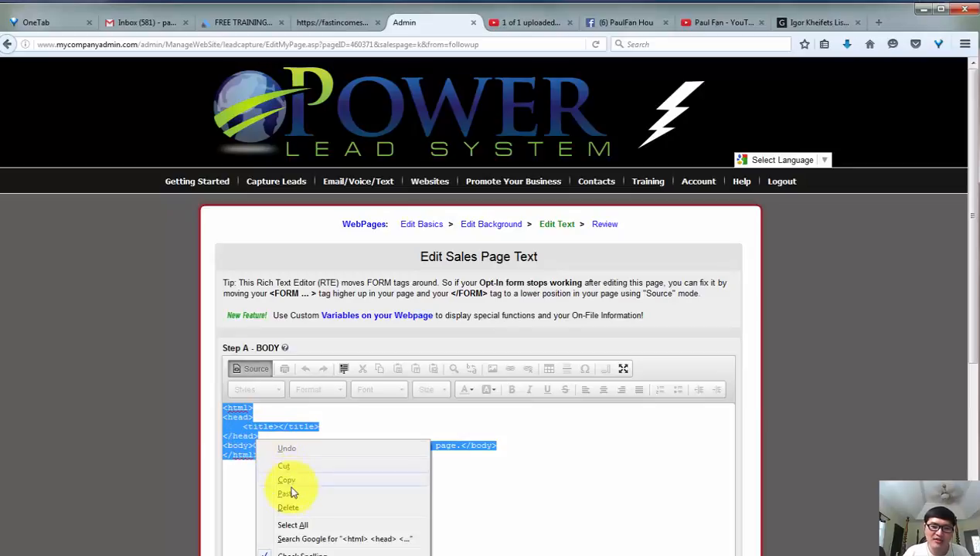
click(286, 495)
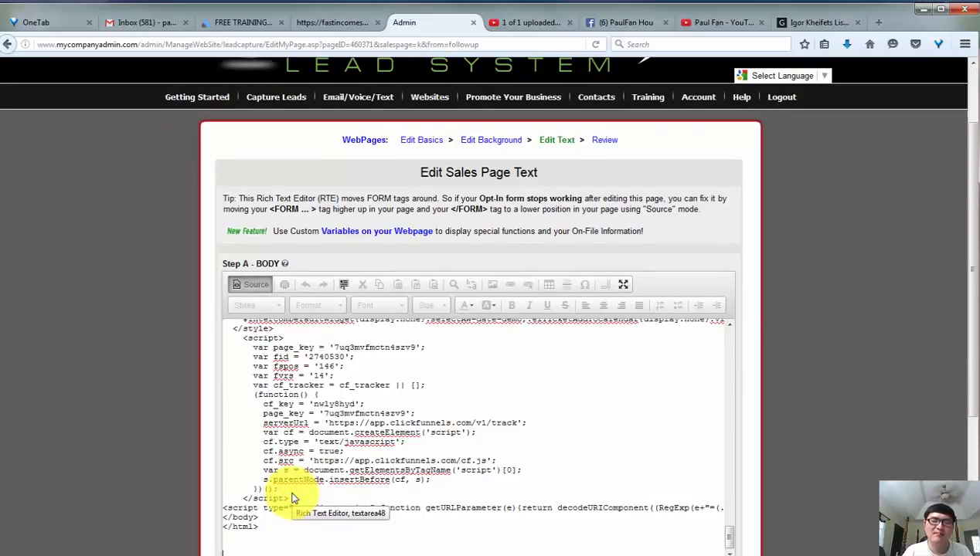
Submit the edited page text and view the published WebPage.
scroll(431, 398, up, 1)
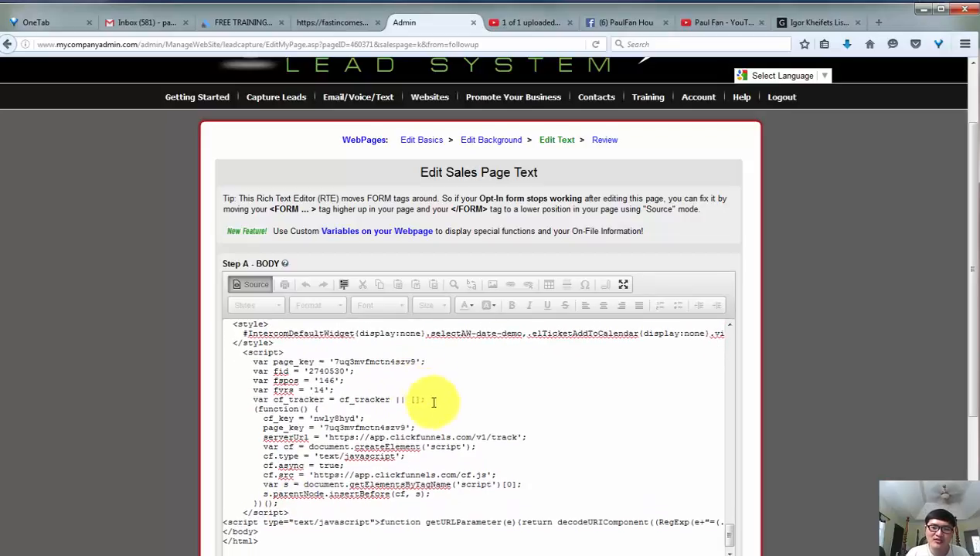
scroll(447, 413, down, 1)
scroll(762, 464, down, 4)
click(497, 435)
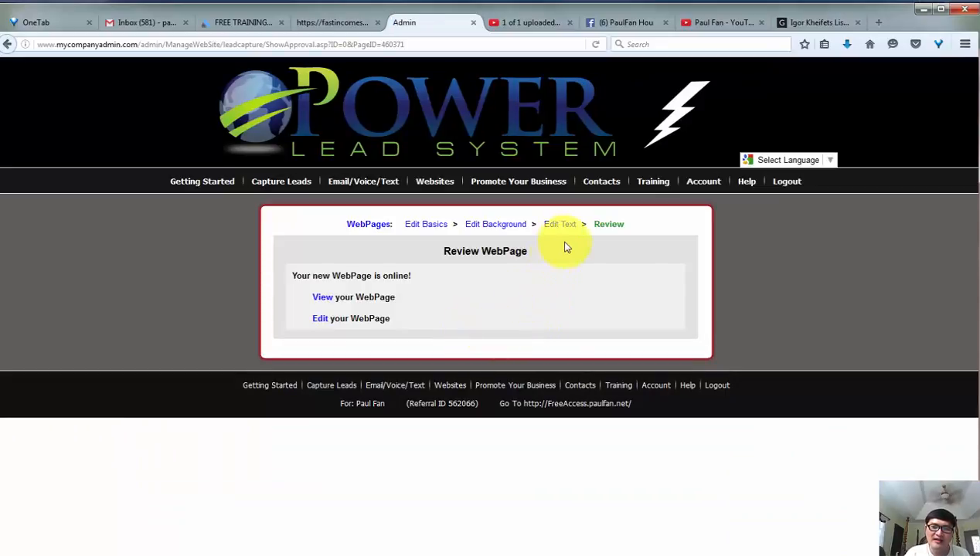
click(326, 301)
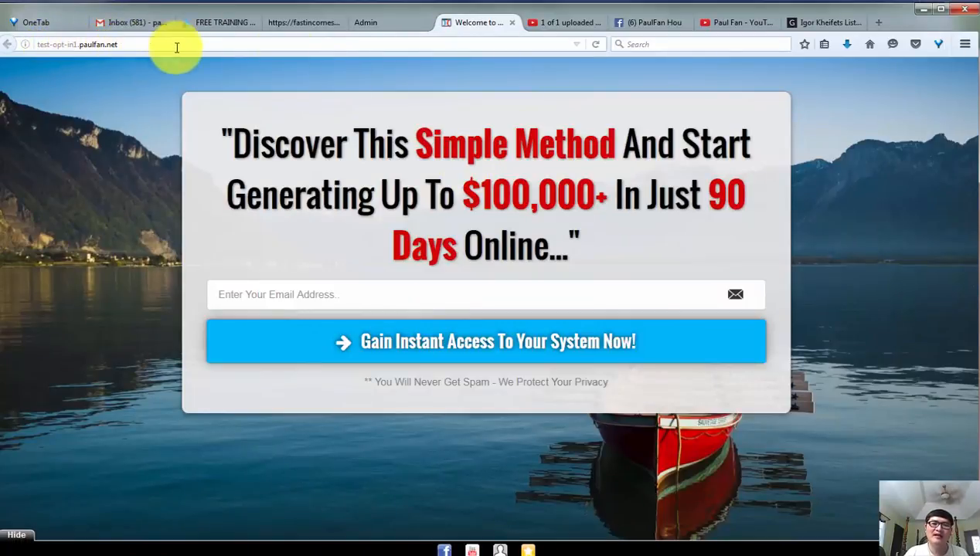
Go back to the original opt-in page and compare its address and design with the new test-opt-in1 page.
click(296, 23)
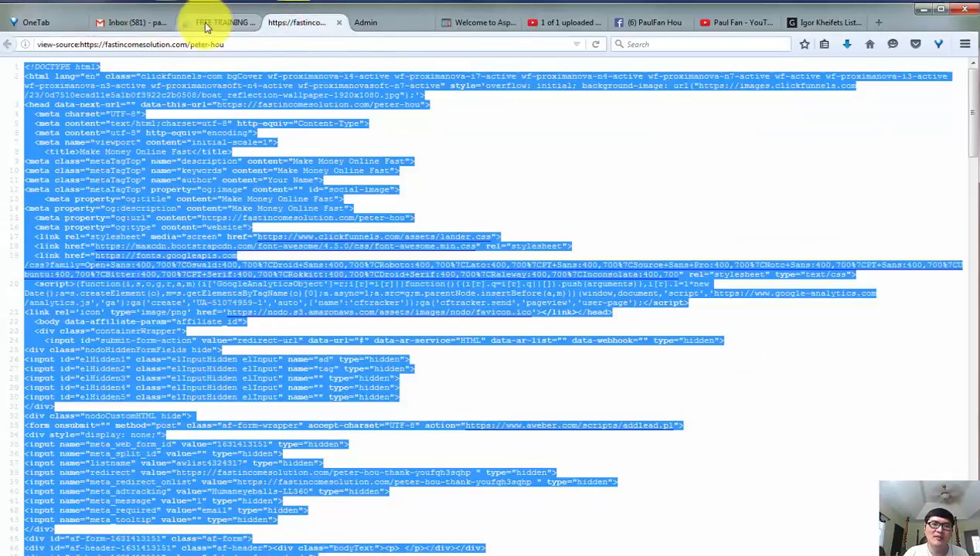
click(218, 22)
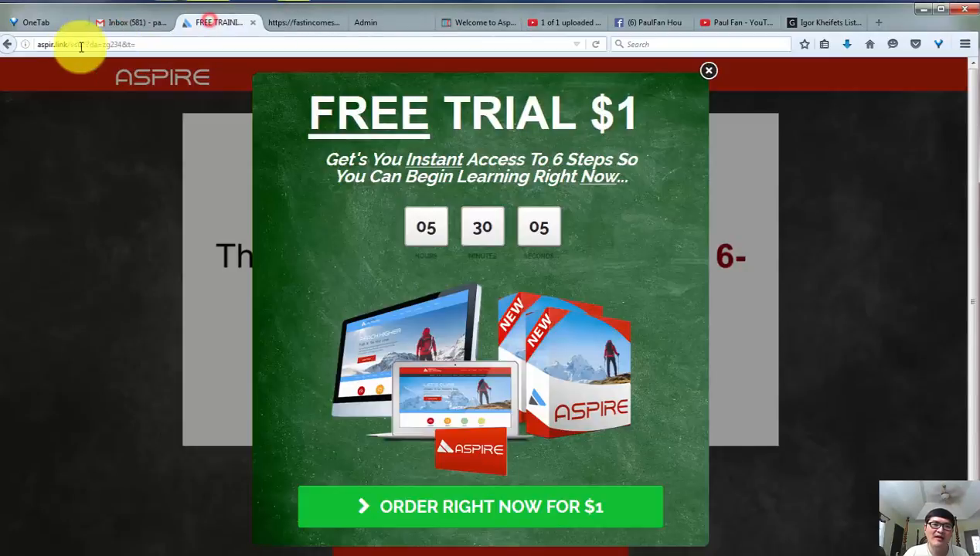
click(9, 46)
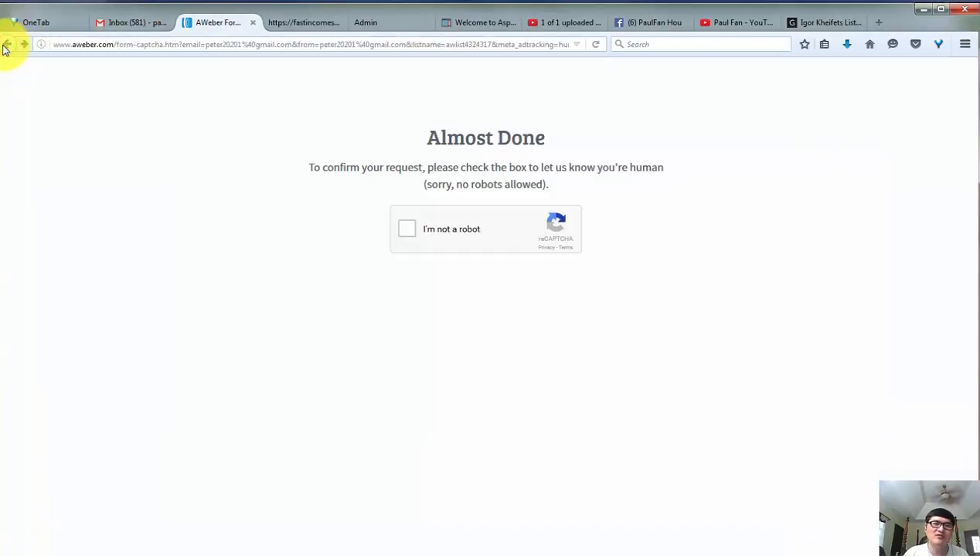
click(5, 46)
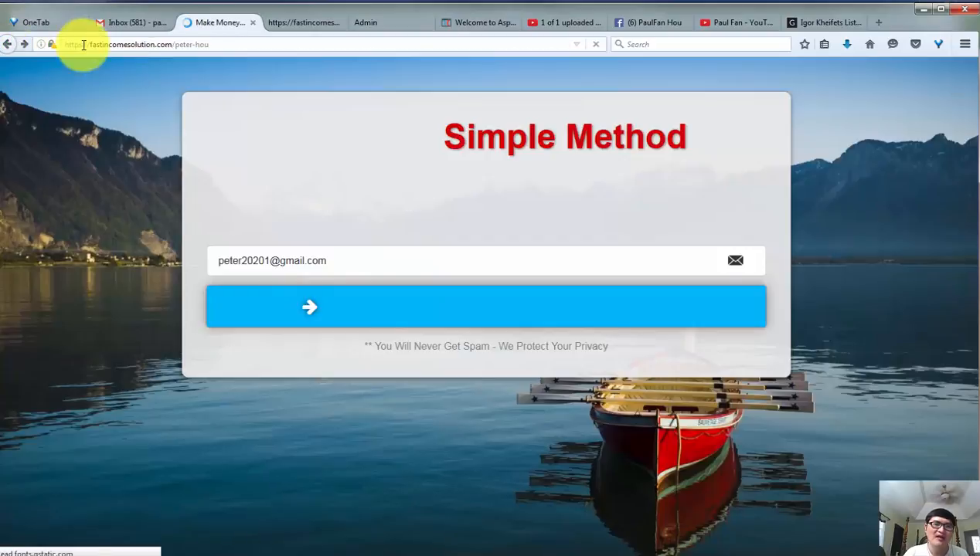
click(98, 45)
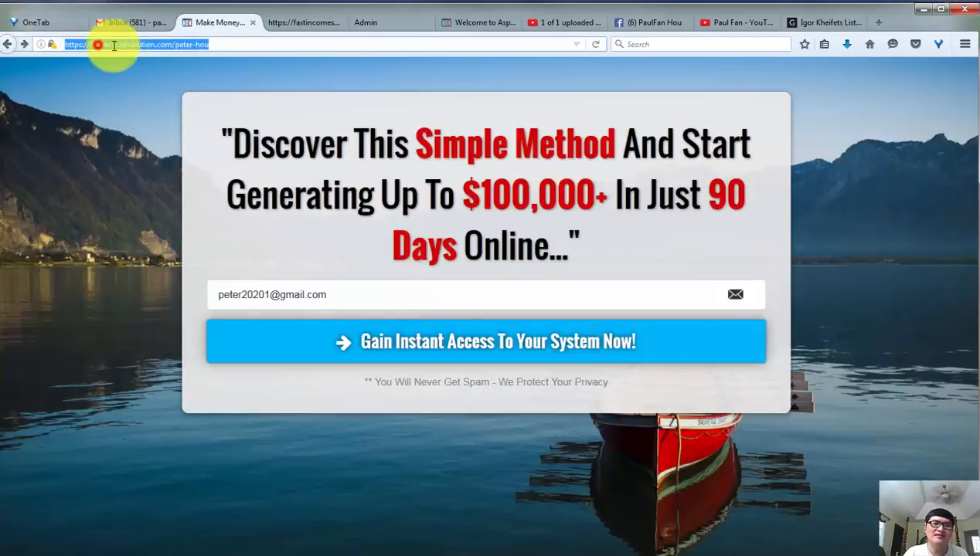
click(133, 45)
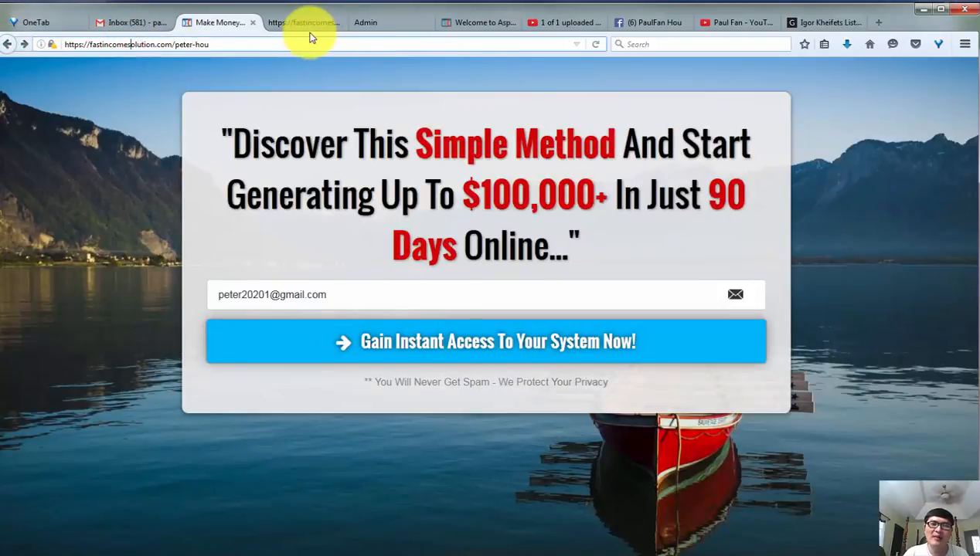
click(448, 23)
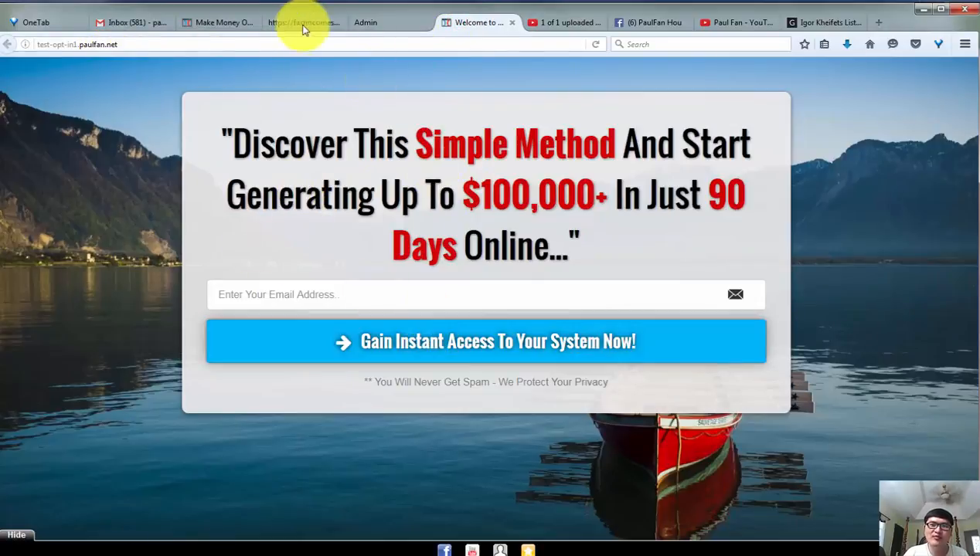
click(199, 23)
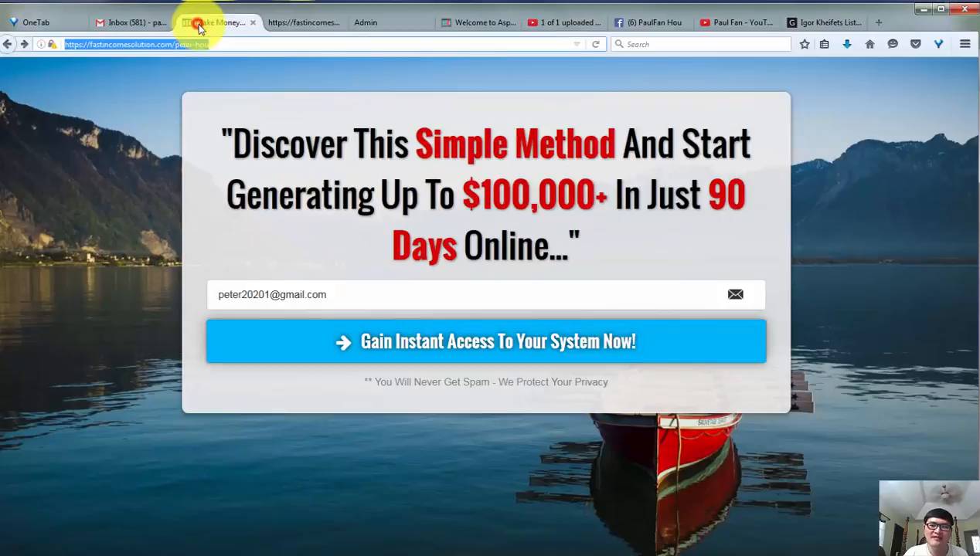
click(475, 23)
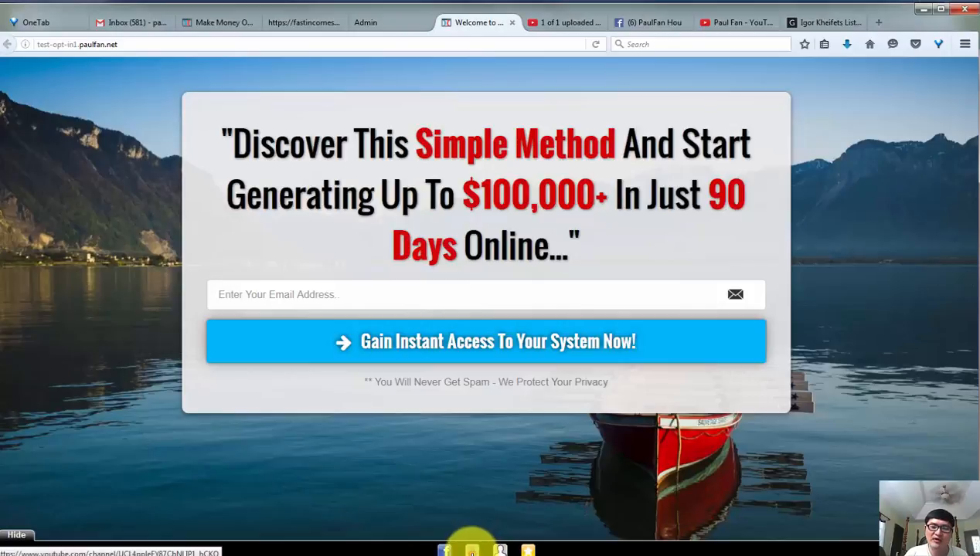
Check where the YouTube and Facebook links in the new page's footer lead, returning to the page after each.
click(473, 551)
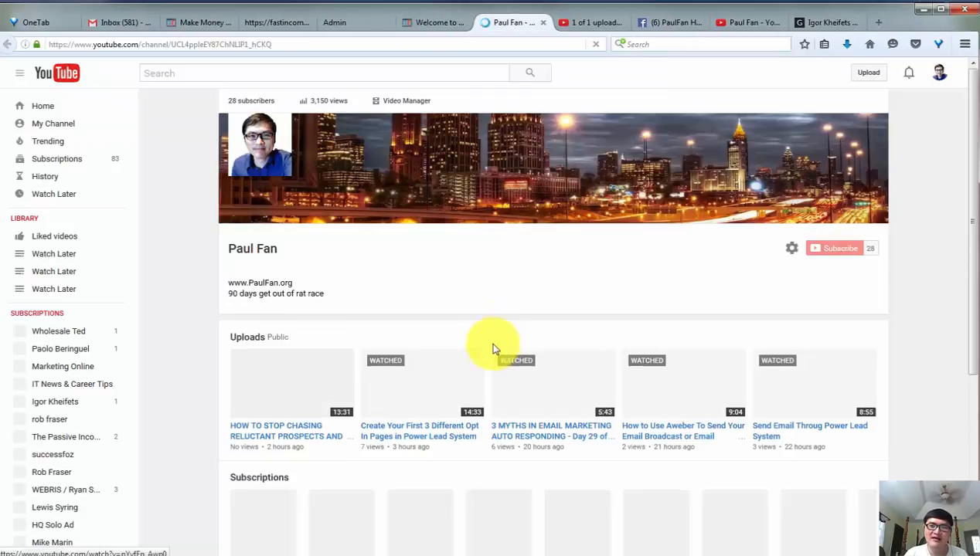
click(436, 24)
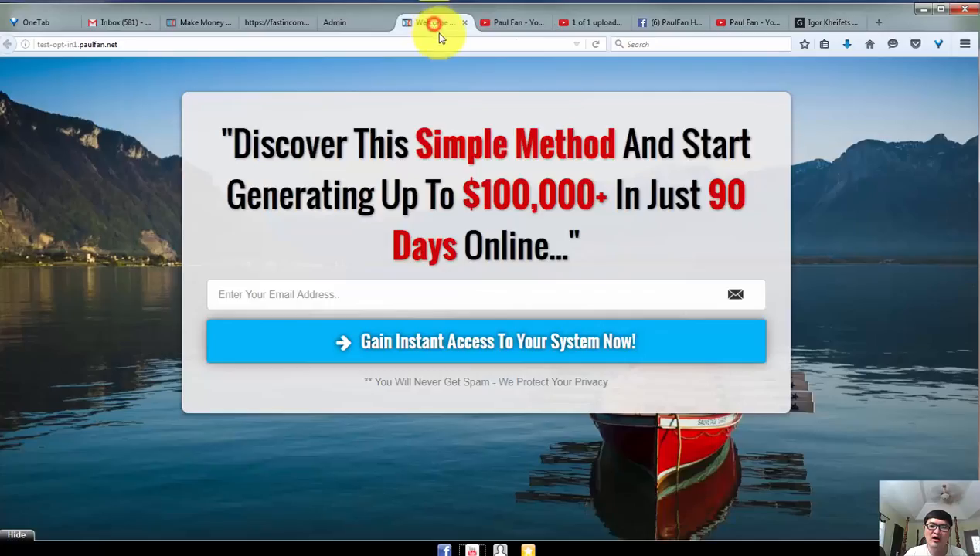
click(445, 550)
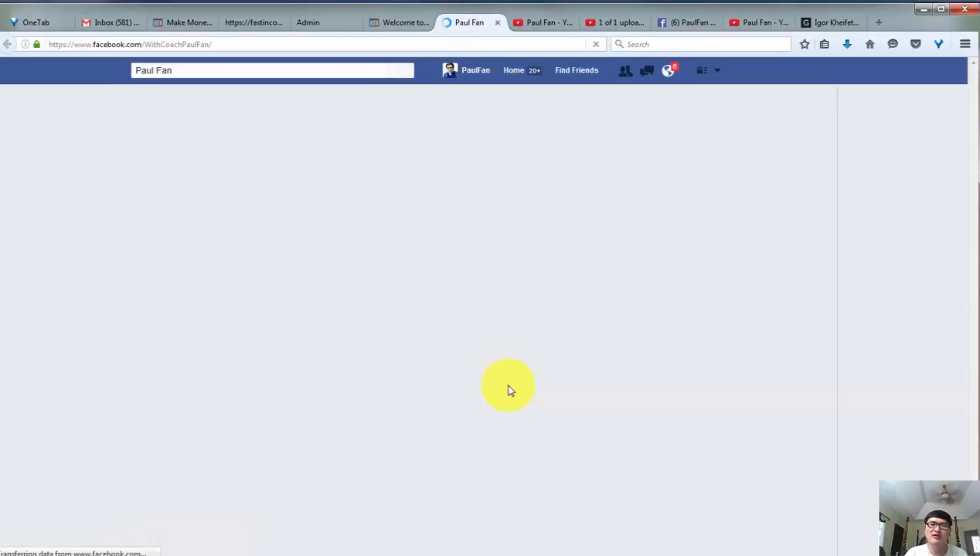
click(389, 24)
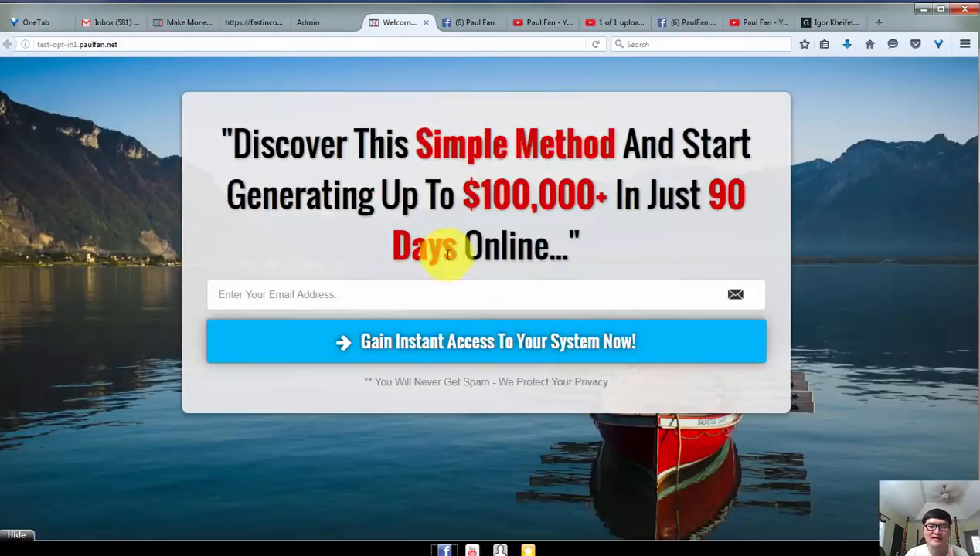
Submit the new opt-in page's form with a made-up test email address to check where it leads.
click(416, 298)
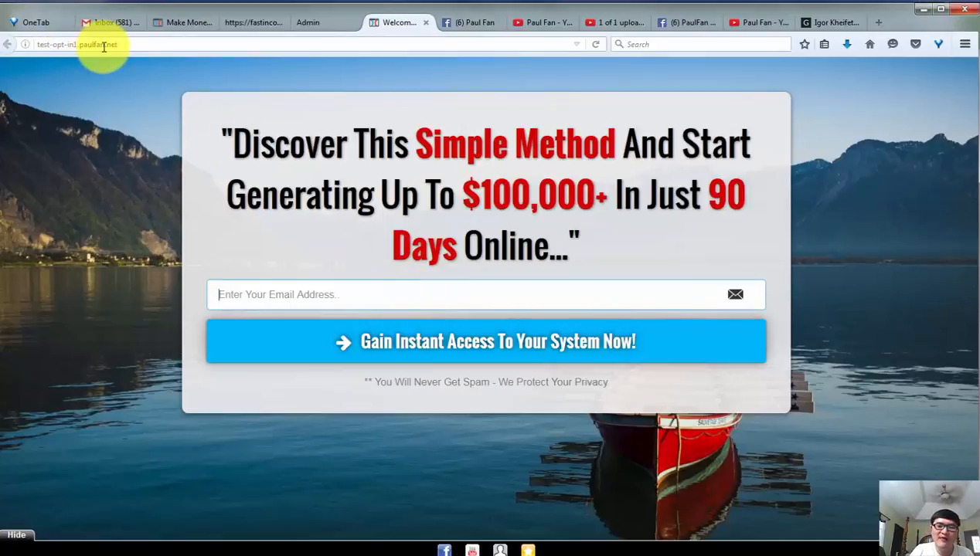
text(peter)
key(BackSpace)
key(BackSpace)
key(BackSpace)
key(BackSpace)
key(BackSpace)
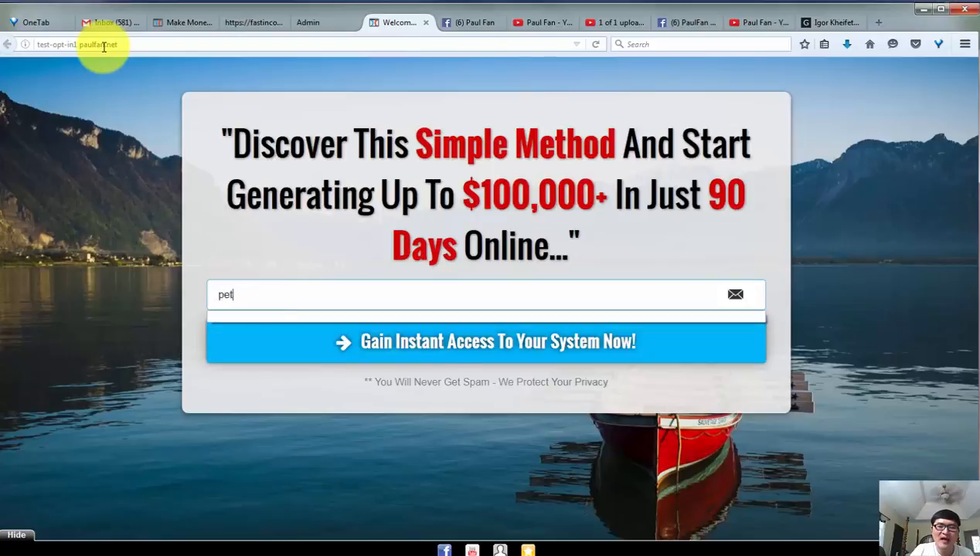
text(test1@gmail.com)
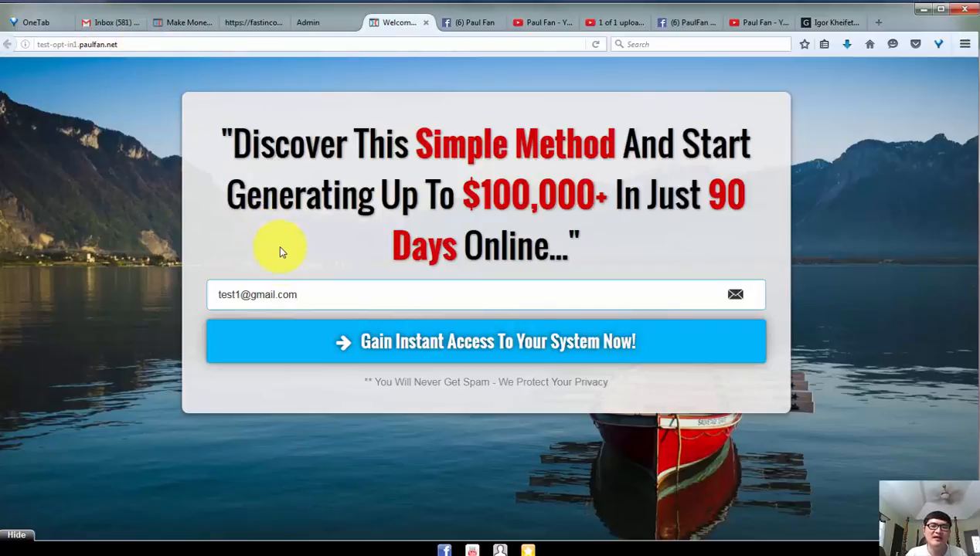
click(339, 341)
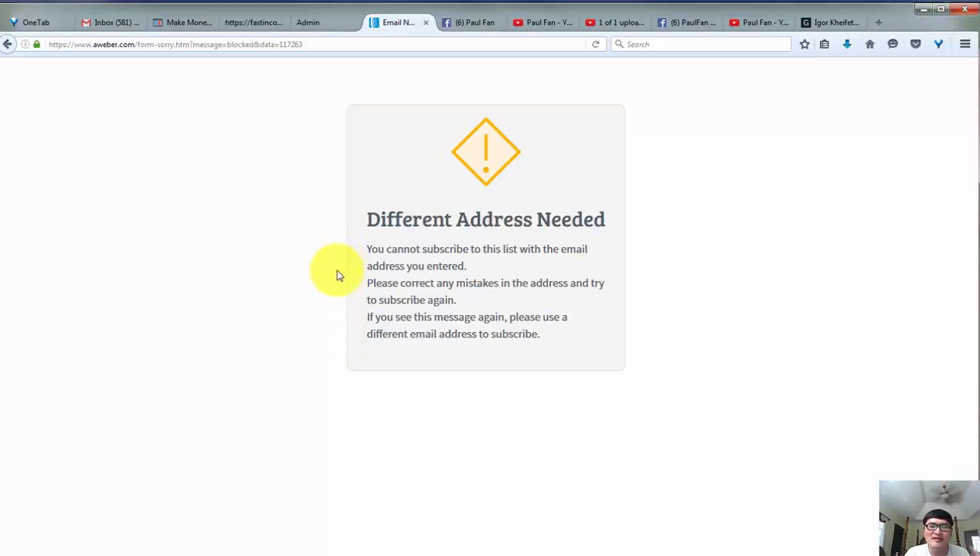
Return to the new opt-in page and resubmit its form with a different, real email address.
click(317, 29)
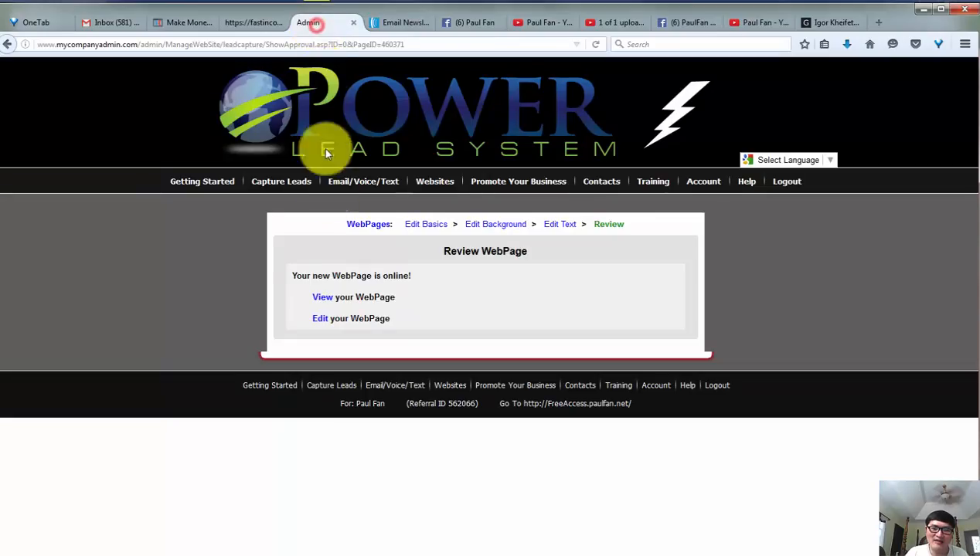
click(396, 23)
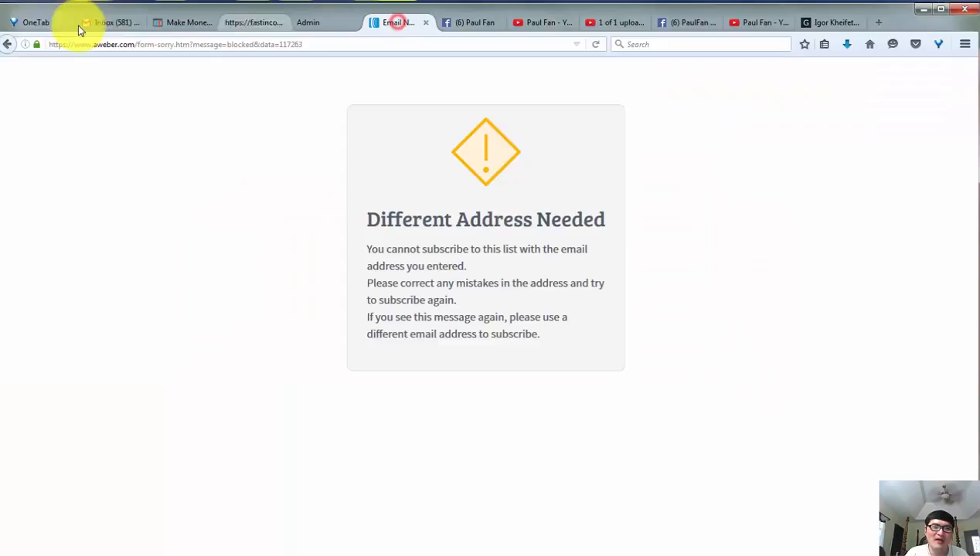
click(7, 44)
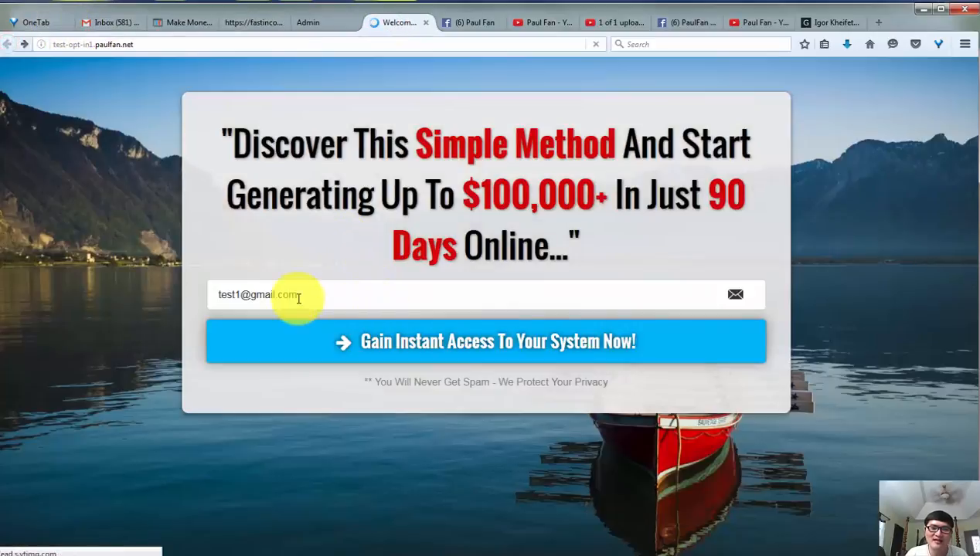
drag(295, 296, 207, 299)
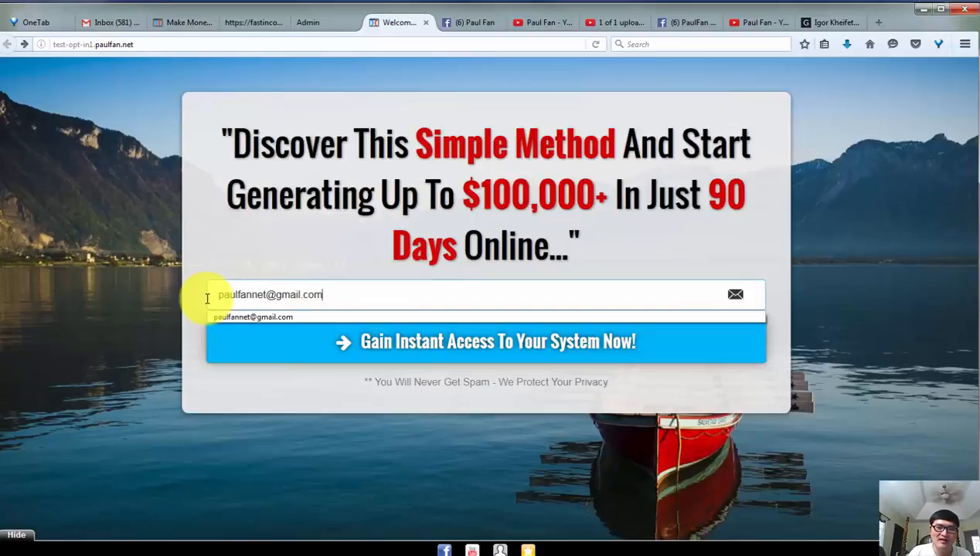
click(394, 354)
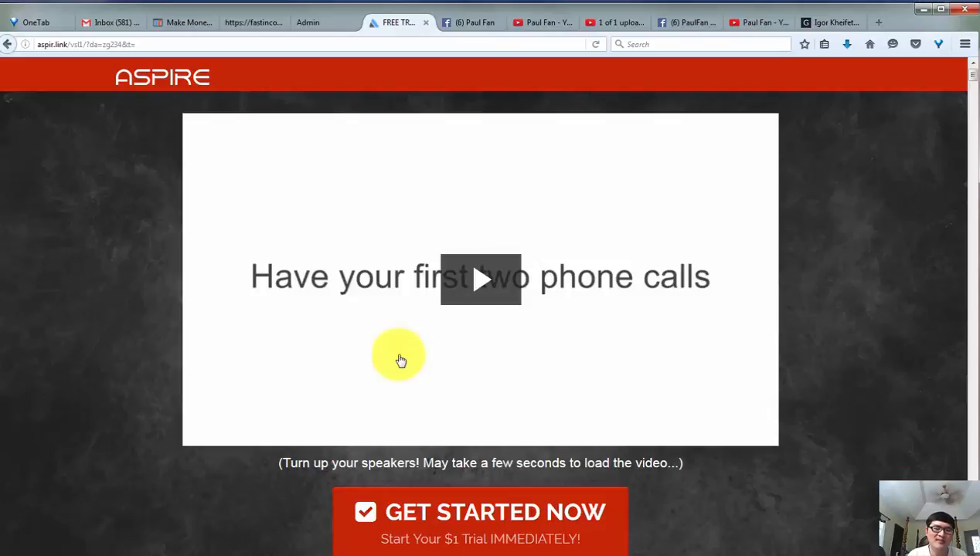
Pause the Aspire sales video and reopen the WebPage's text for editing in the admin area.
click(401, 361)
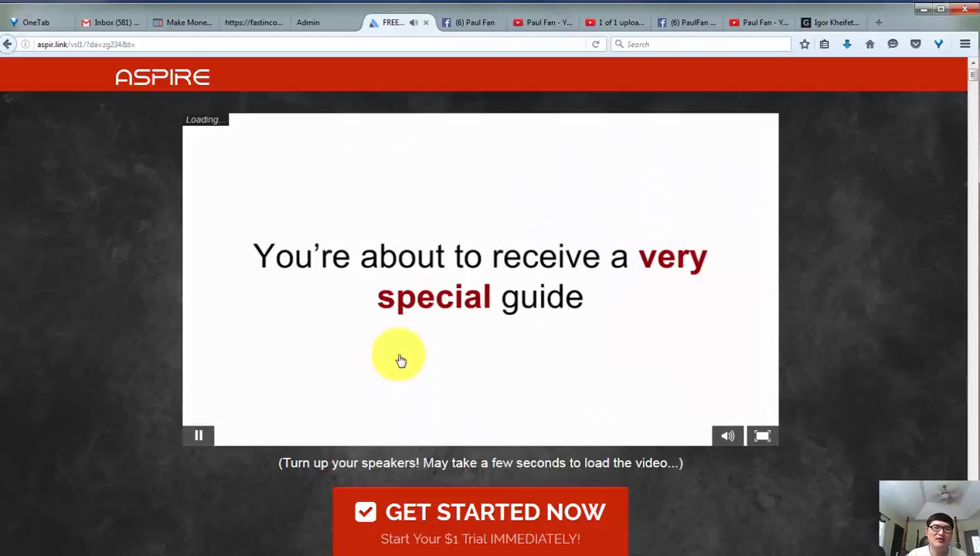
click(200, 439)
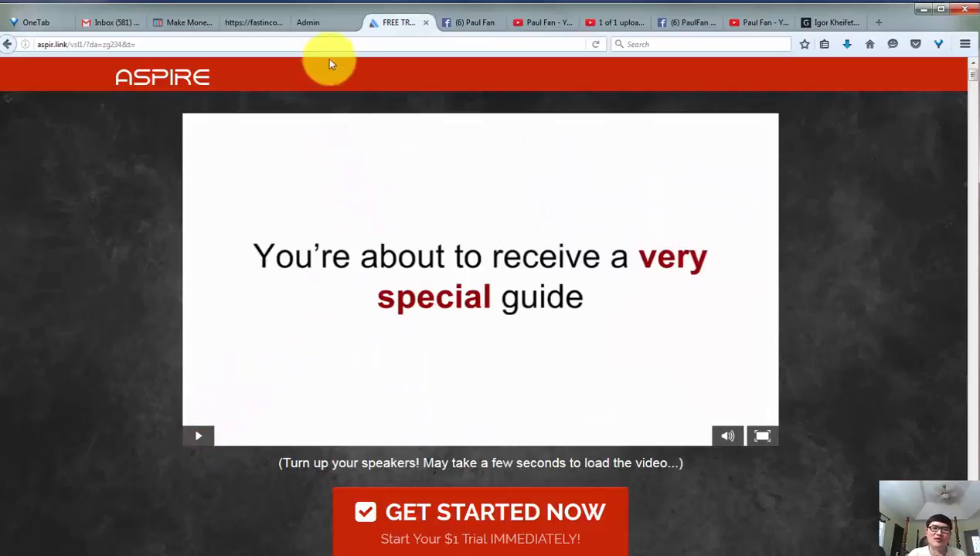
click(318, 23)
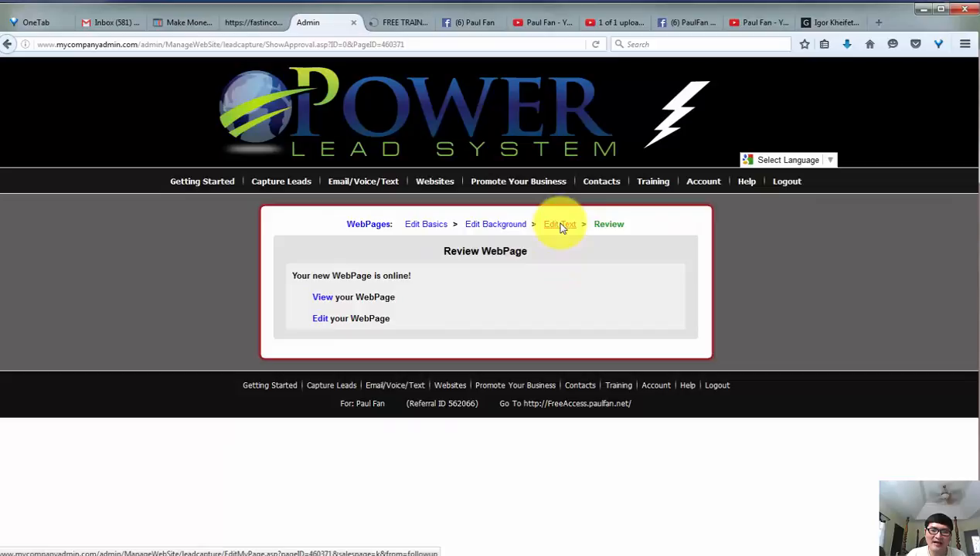
click(320, 318)
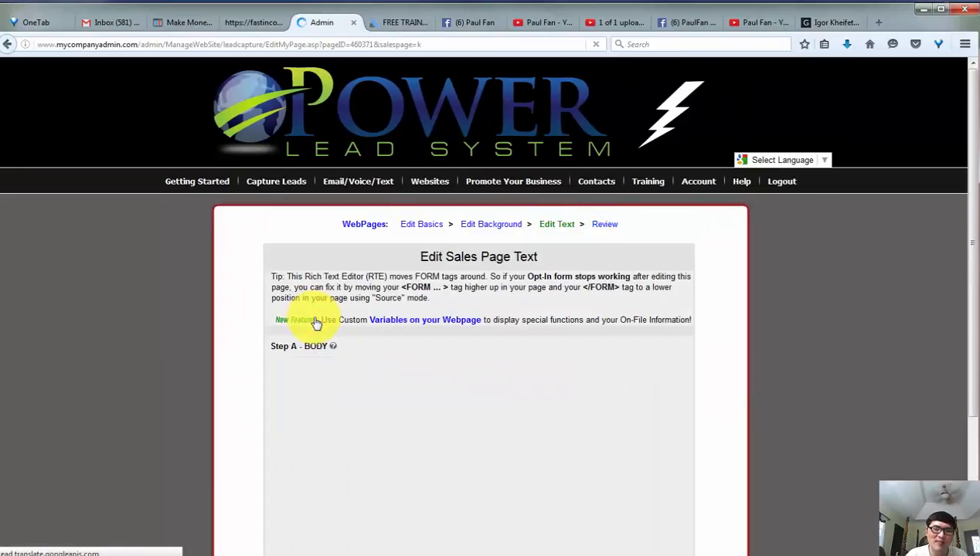
Display the sales page's body as HTML source code.
click(253, 374)
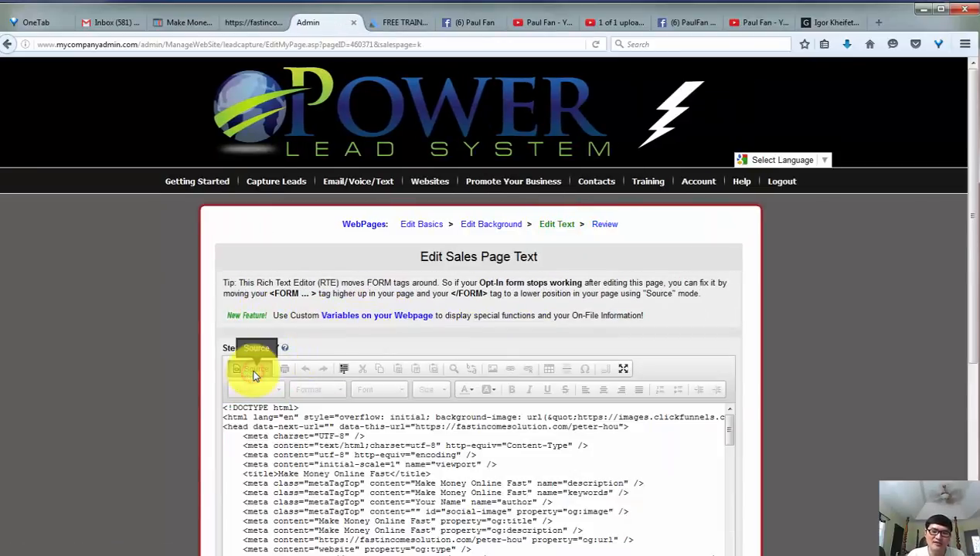
scroll(390, 452, down, 1)
scroll(558, 447, down, 2)
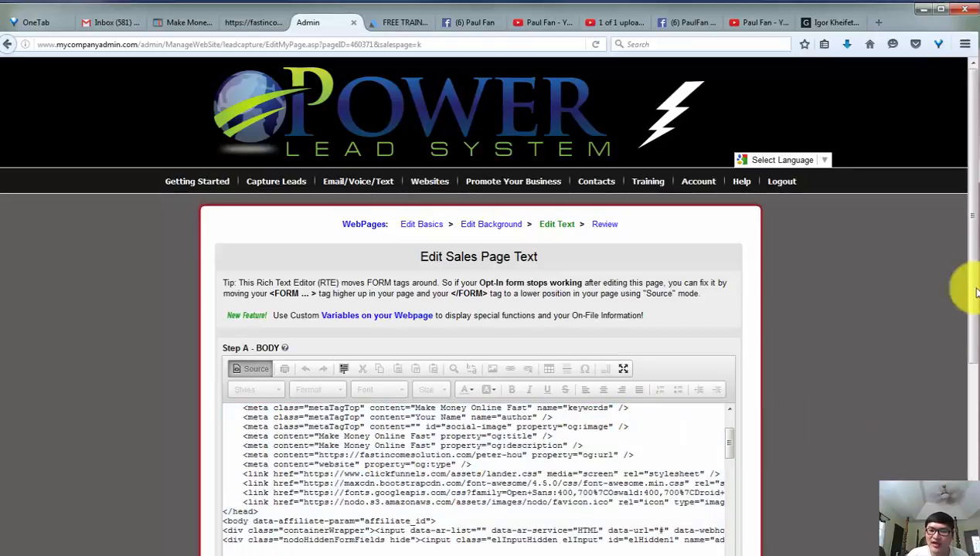
scroll(966, 309, down, 4)
scroll(963, 350, down, 1)
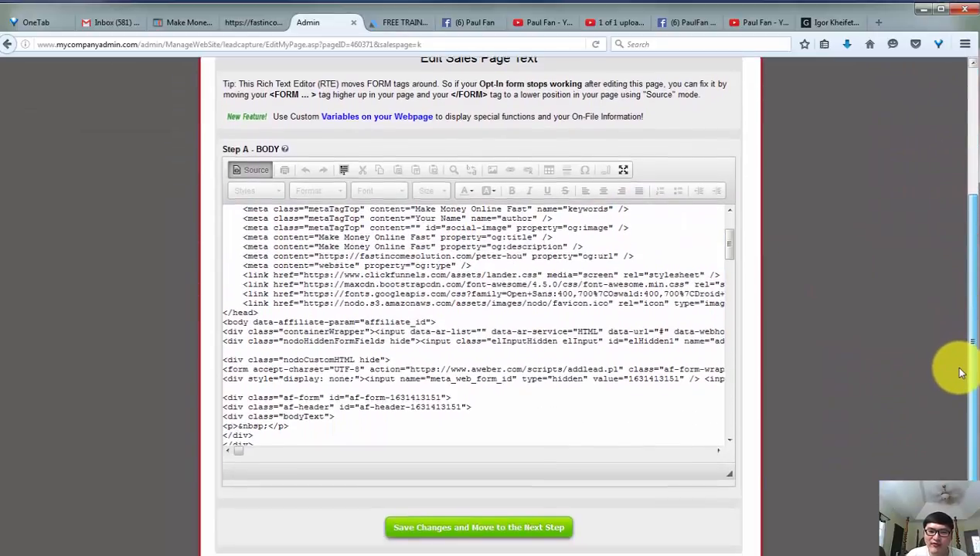
Examine the body's HTML source from the head section through the AWeber opt-in form's code.
key(ctrl+a)
scroll(350, 300, up, 3)
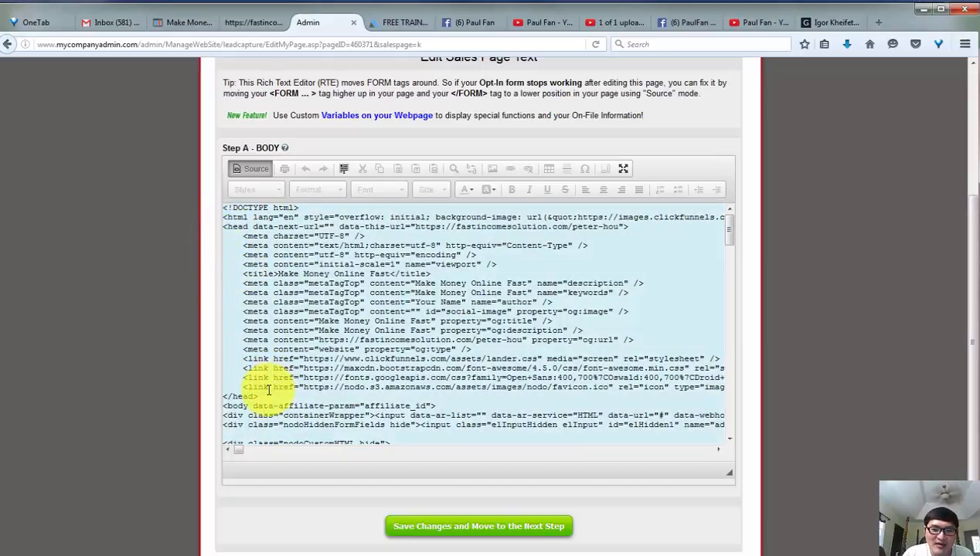
scroll(268, 391, down, 3)
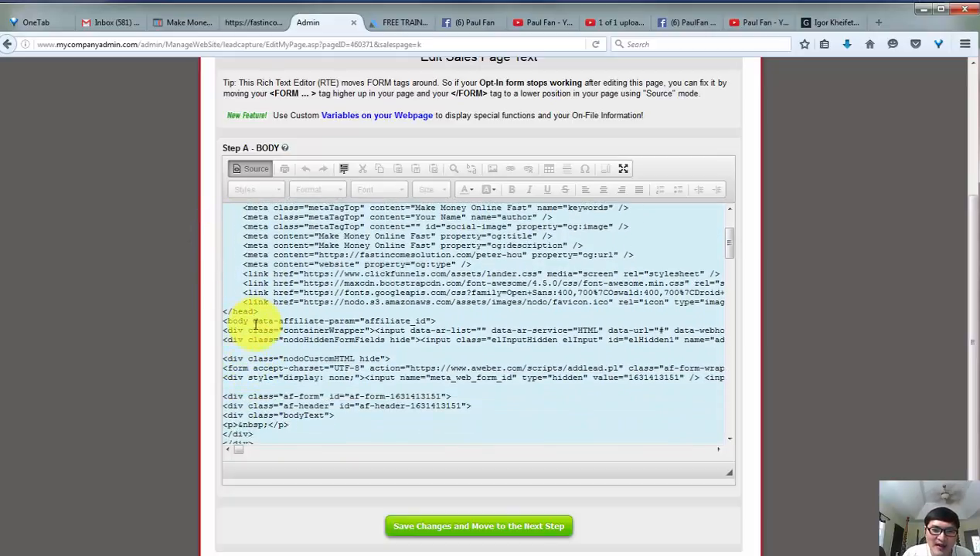
scroll(255, 325, down, 2)
scroll(255, 336, down, 4)
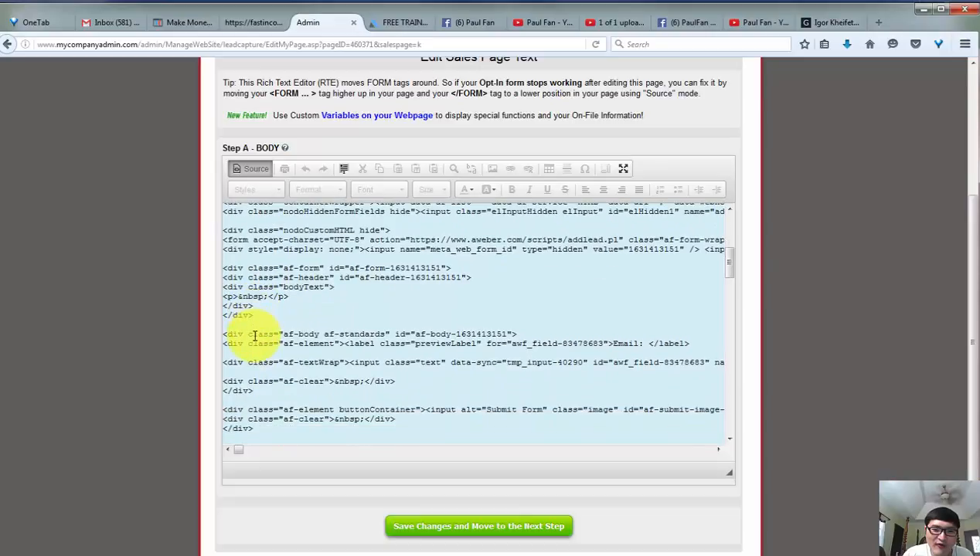
scroll(255, 336, up, 2)
scroll(255, 336, up, 1)
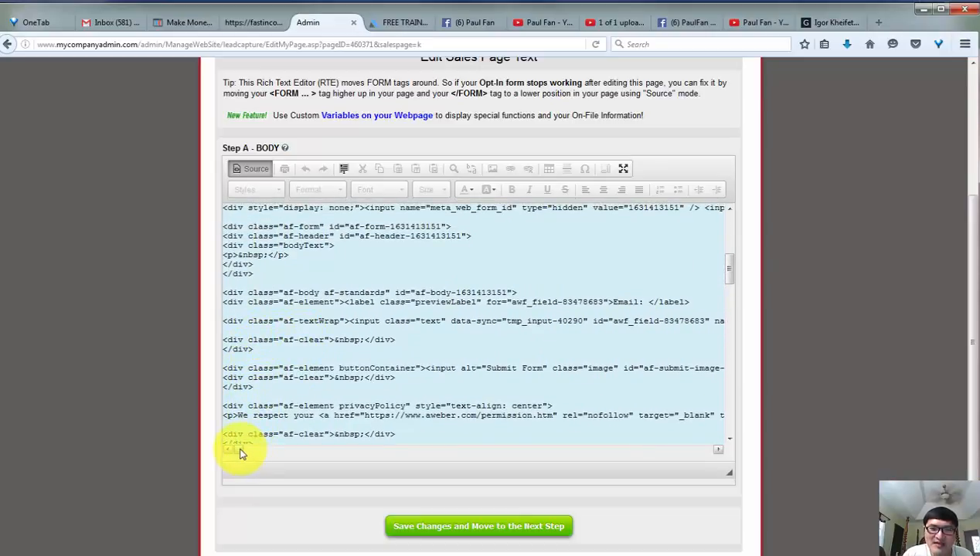
scroll(288, 367, up, 2)
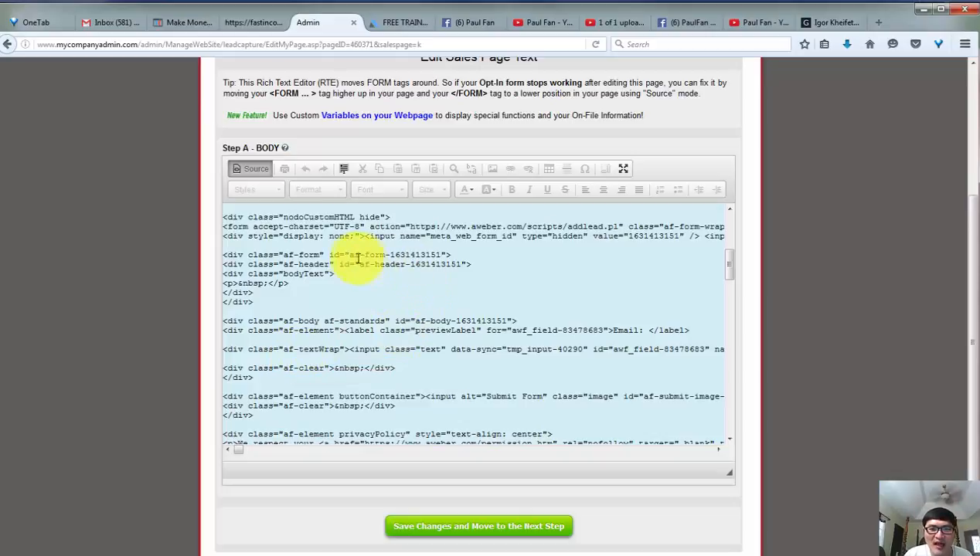
scroll(332, 261, up, 2)
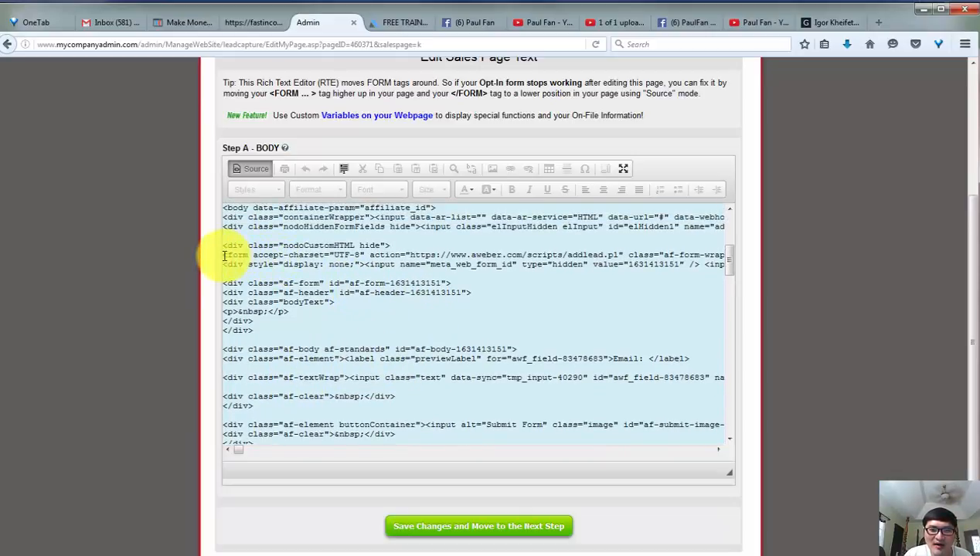
Highlight the action URL in the first AWeber form tag to inspect where the form submits.
click(223, 255)
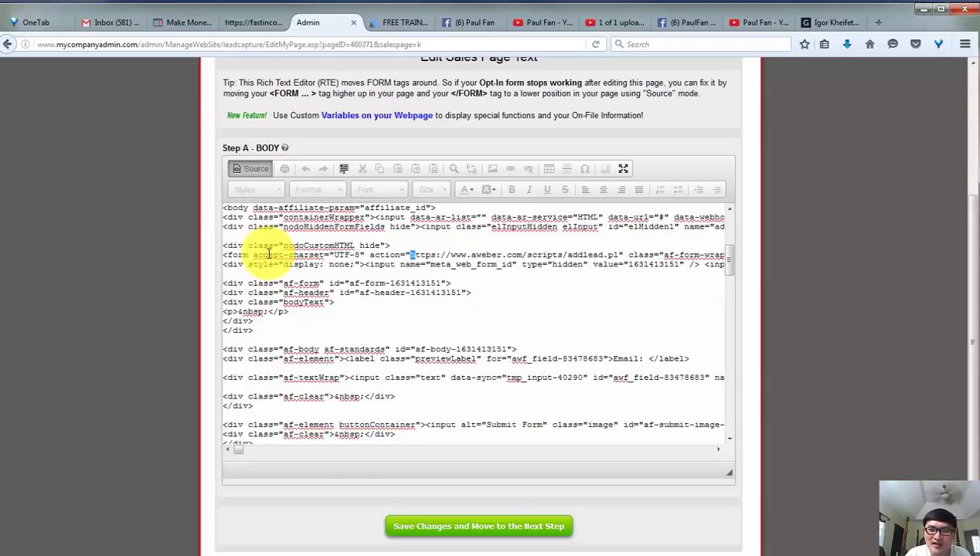
key(shift+Right)
key(shift+Right)
key(shift+Right)
key(shift+Right)
key(shift+Right)
key(shift+Right)
key(shift+Right)
key(shift+Right)
key(shift+Right)
key(shift+Right)
key(shift+Right)
key(shift+Right)
key(shift+Right)
key(shift+Right)
key(shift+Right)
key(shift+Right)
key(shift+Right)
key(shift+Right)
key(shift+Right)
key(shift+Right)
key(shift+Right)
key(shift+Right)
key(shift+Right)
key(shift+Right)
key(shift+Right)
key(shift+Right)
key(shift+Right)
key(shift+Right)
key(shift+Right)
key(shift+Right)
key(shift+Right)
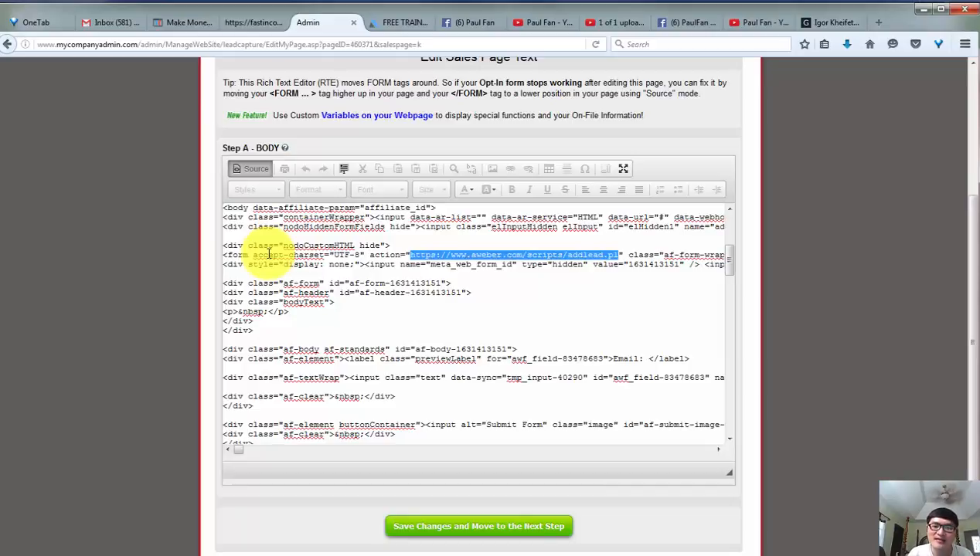
key(Right)
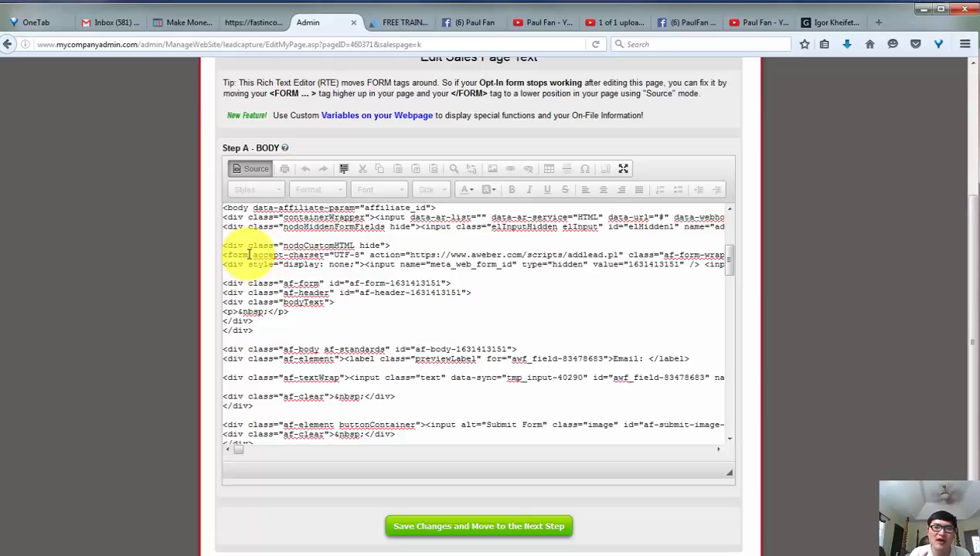
Search the source code for "<form" and go through the matches back to the first form tag.
scroll(263, 309, up, 1)
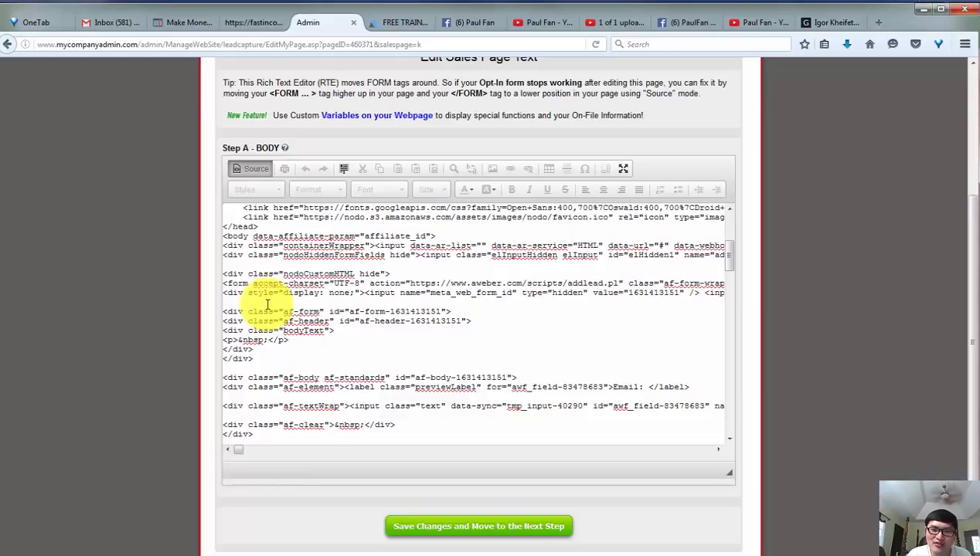
scroll(266, 303, up, 3)
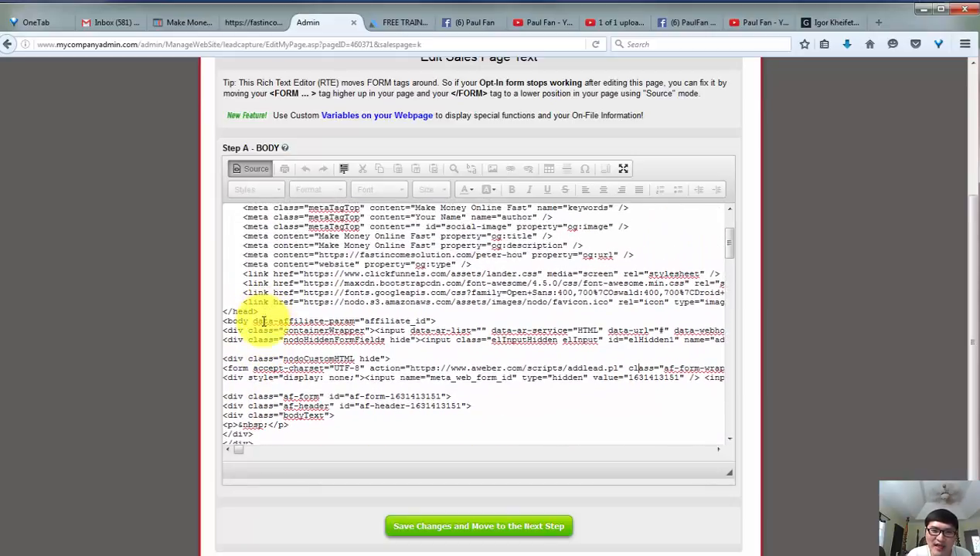
scroll(262, 321, up, 3)
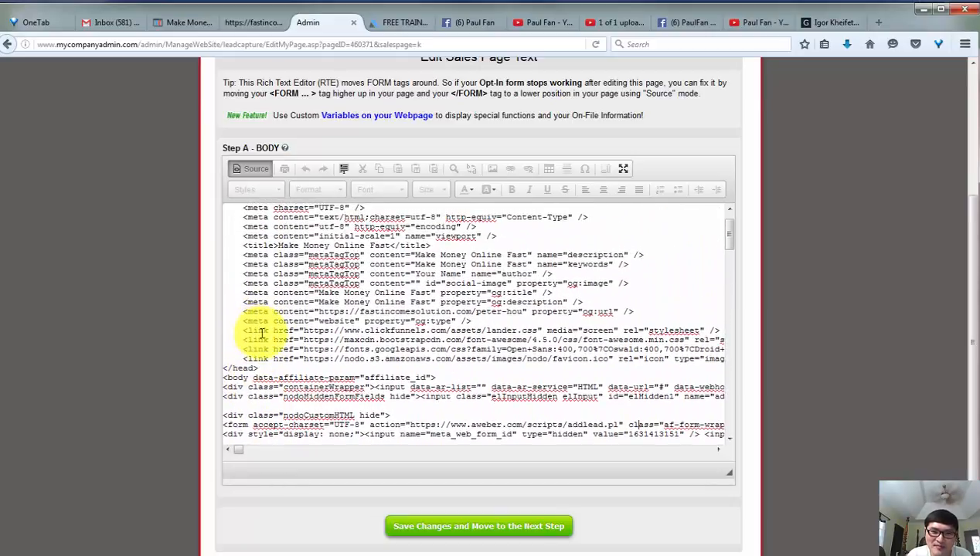
scroll(264, 349, down, 1)
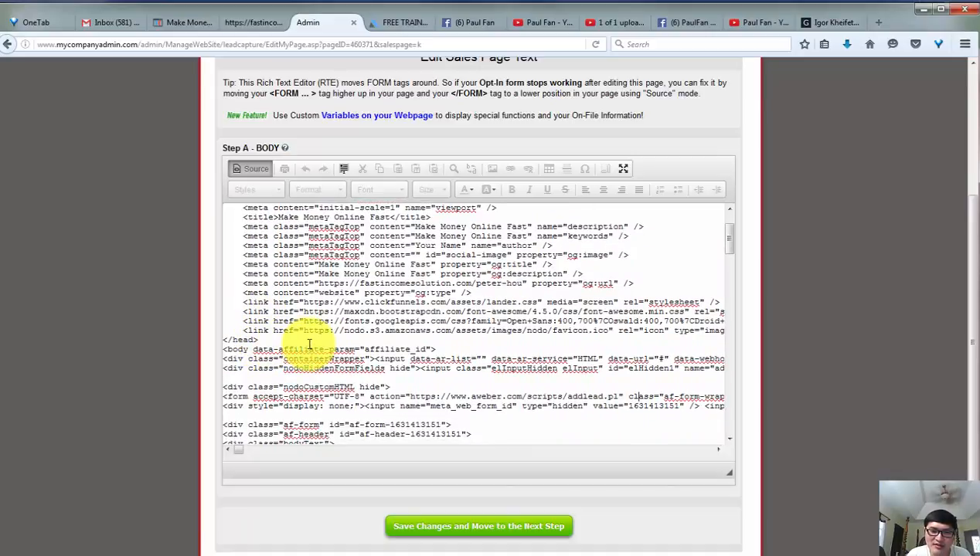
key(ctrl+a)
key(ctrl+f)
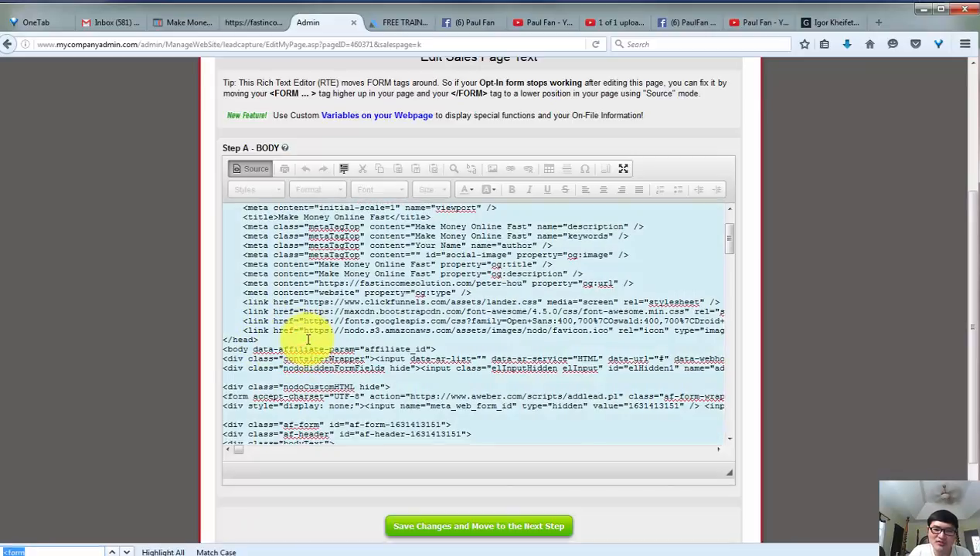
text(<f)
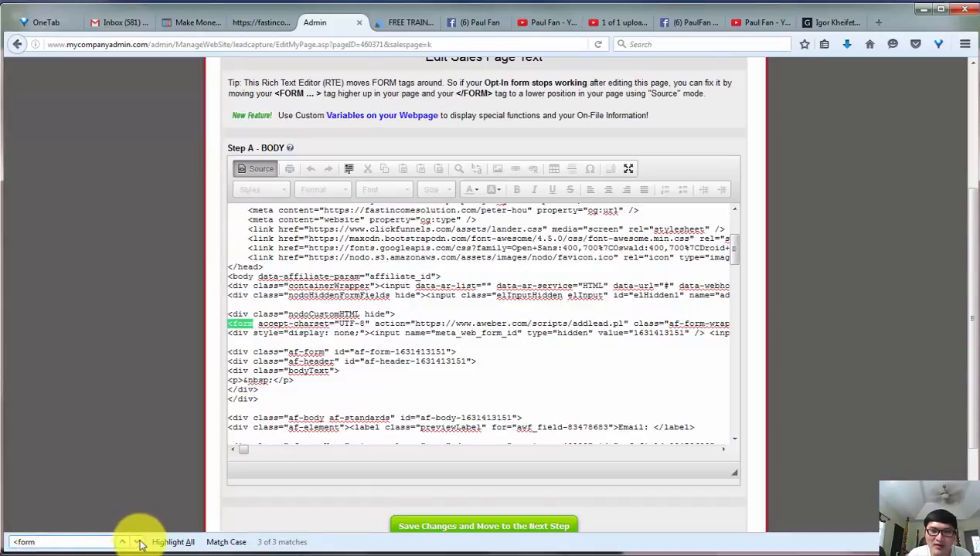
click(244, 340)
key(ctrl+a)
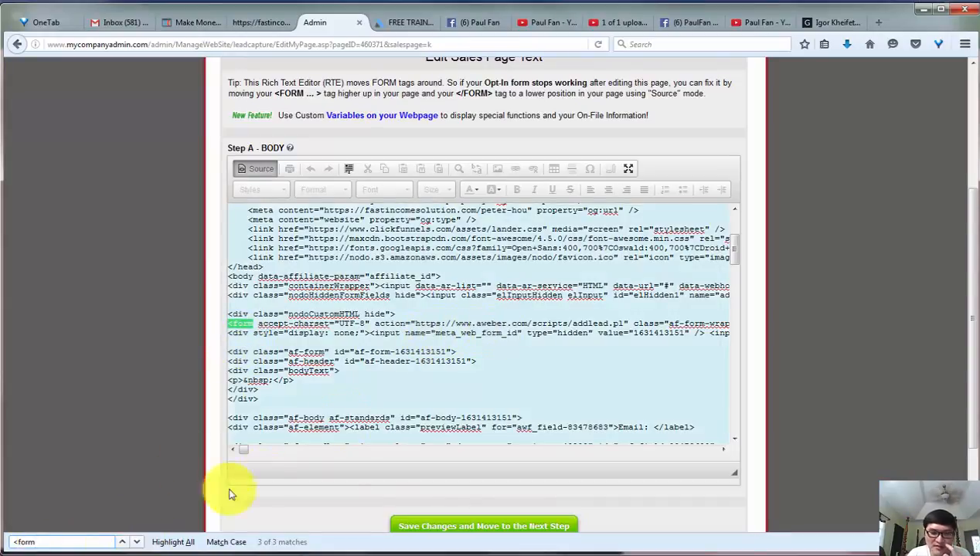
click(138, 543)
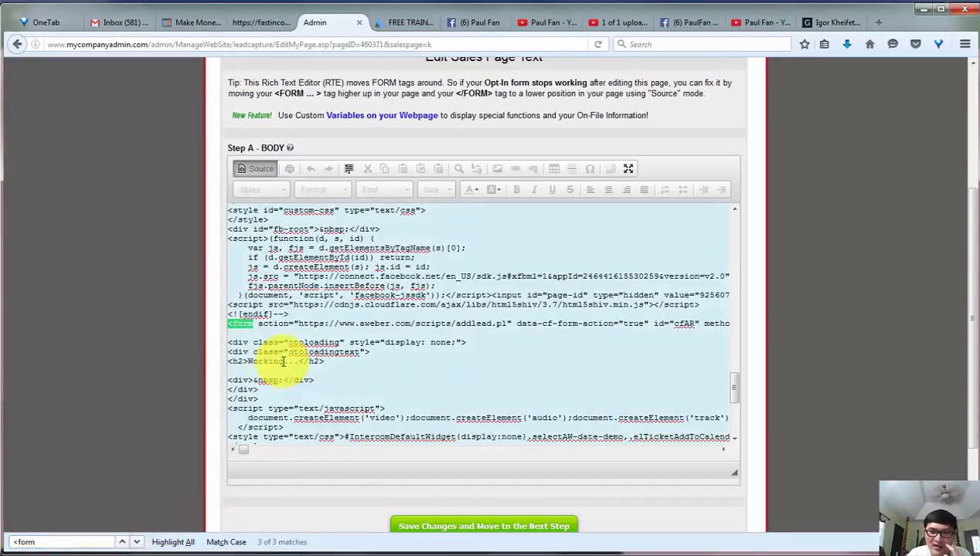
click(138, 544)
click(139, 543)
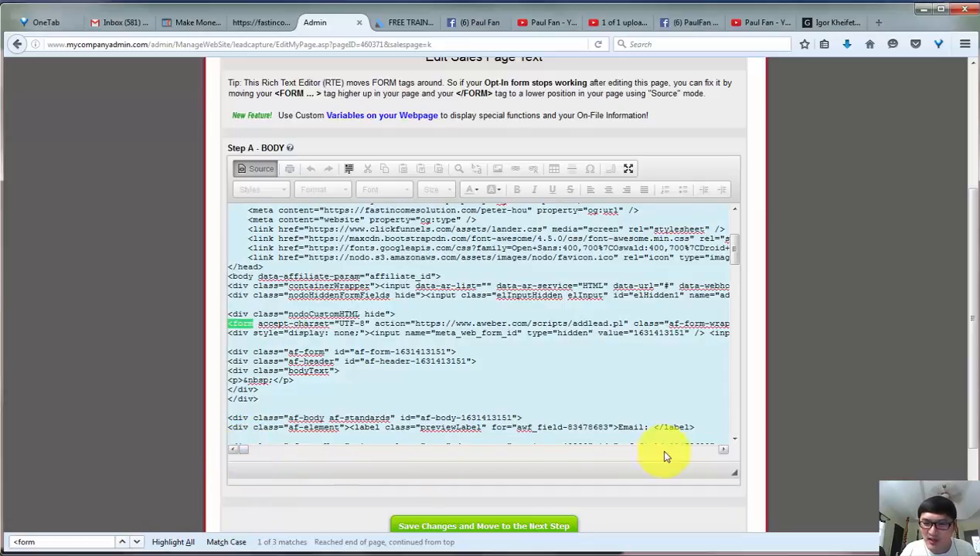
Locate the hidden listname input after the first form tag and select its AWeber list ID value.
click(721, 450)
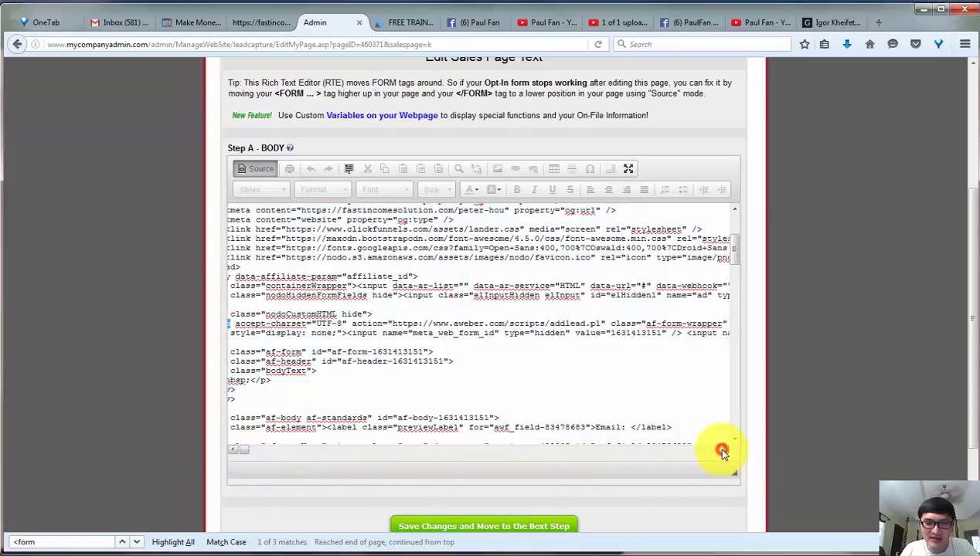
drag(721, 451, 722, 453)
click(722, 453)
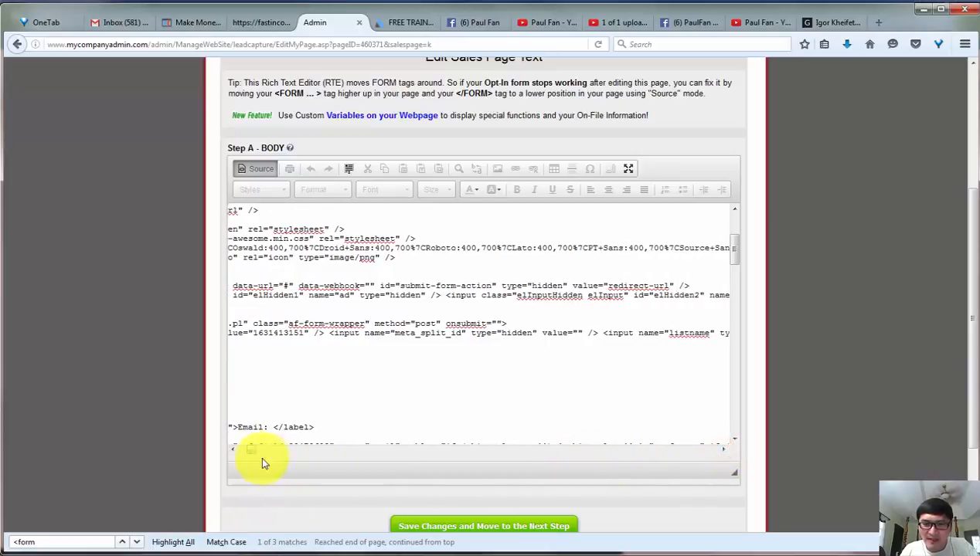
scroll(297, 396, down, 2)
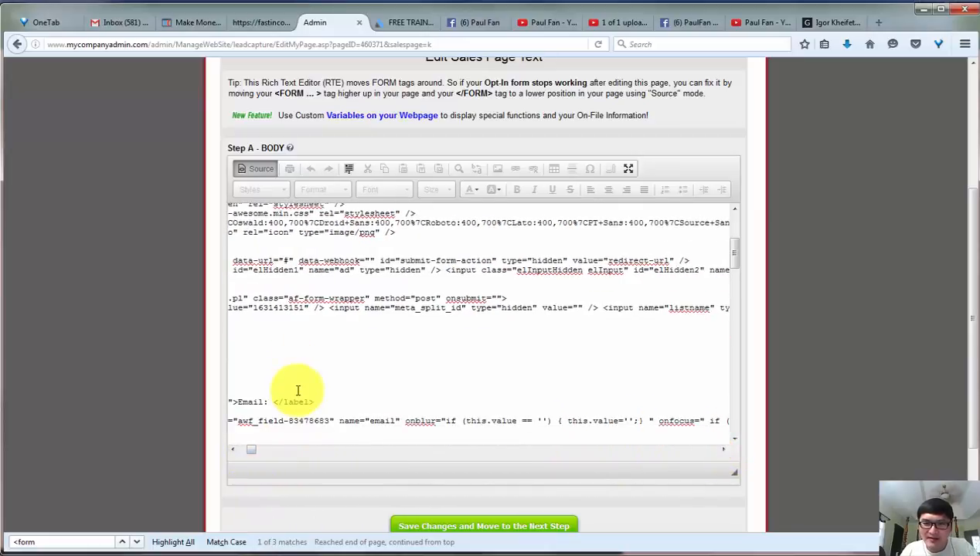
click(244, 452)
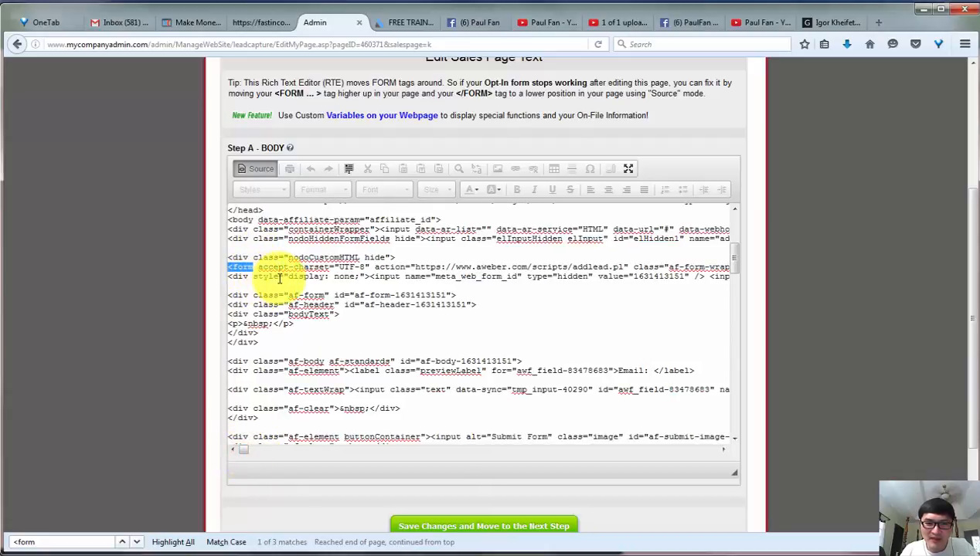
click(444, 277)
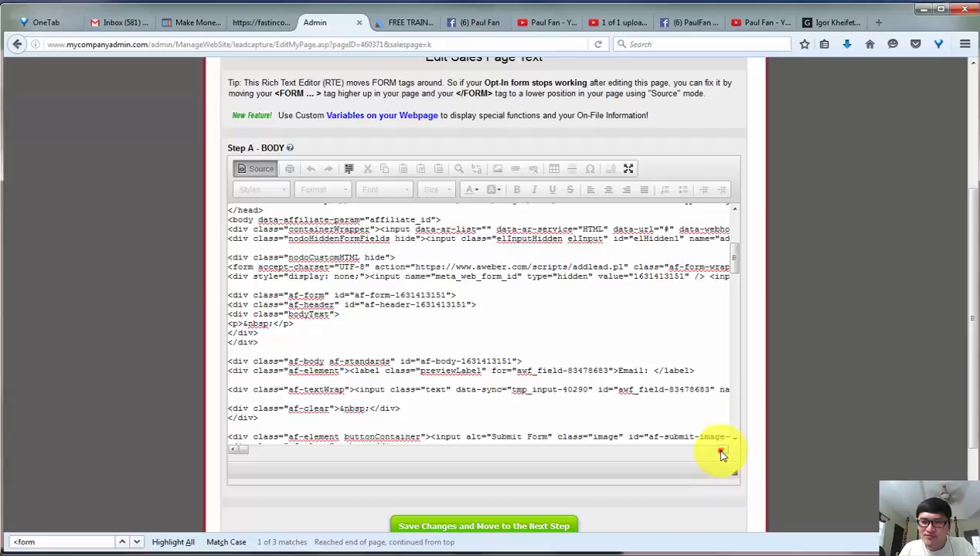
drag(719, 453, 720, 455)
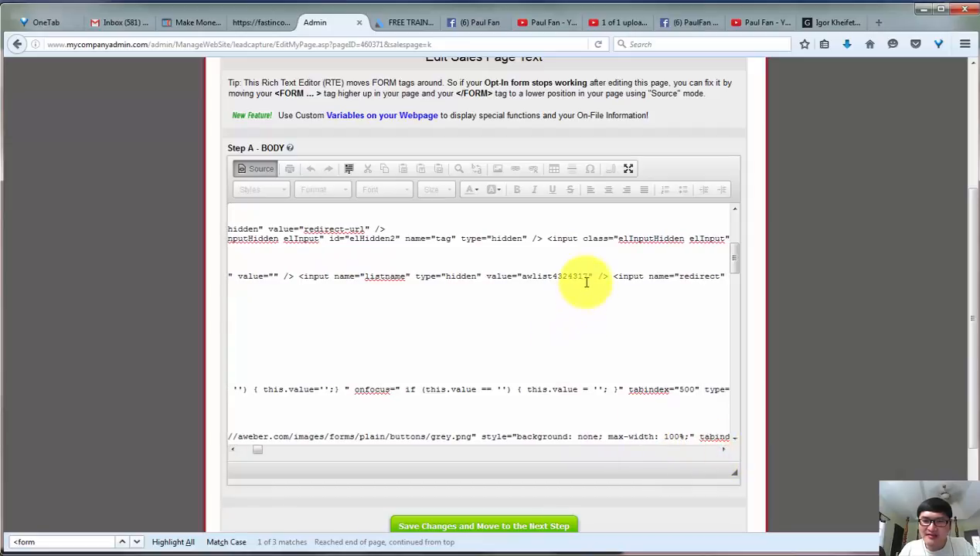
drag(587, 277, 524, 276)
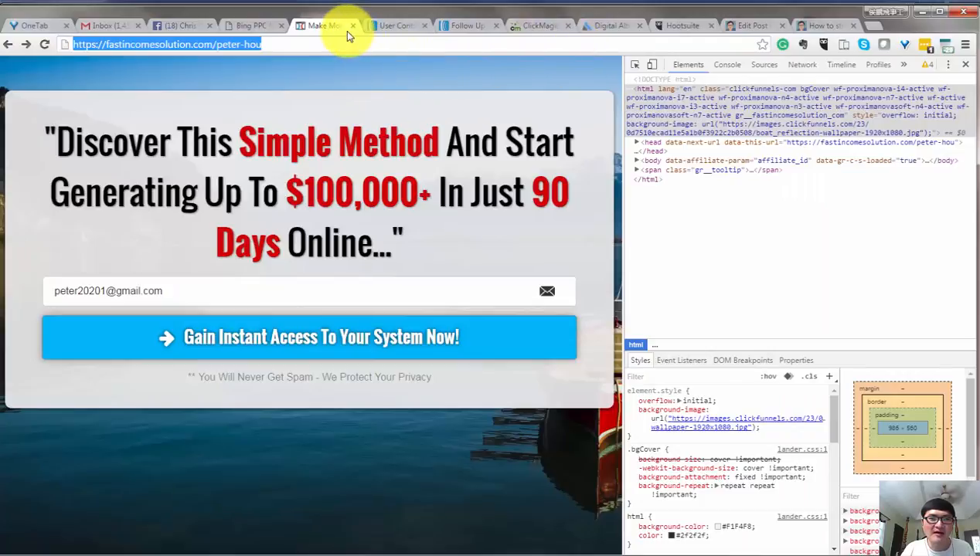
Switch to AWeber, open the MLM-LL360 list's basic settings and copy its unique list ID.
click(452, 25)
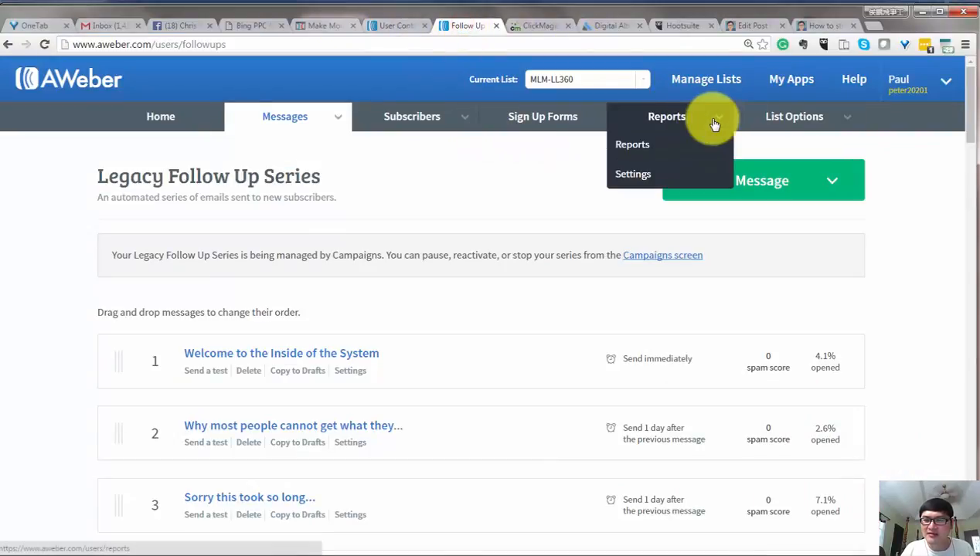
click(833, 179)
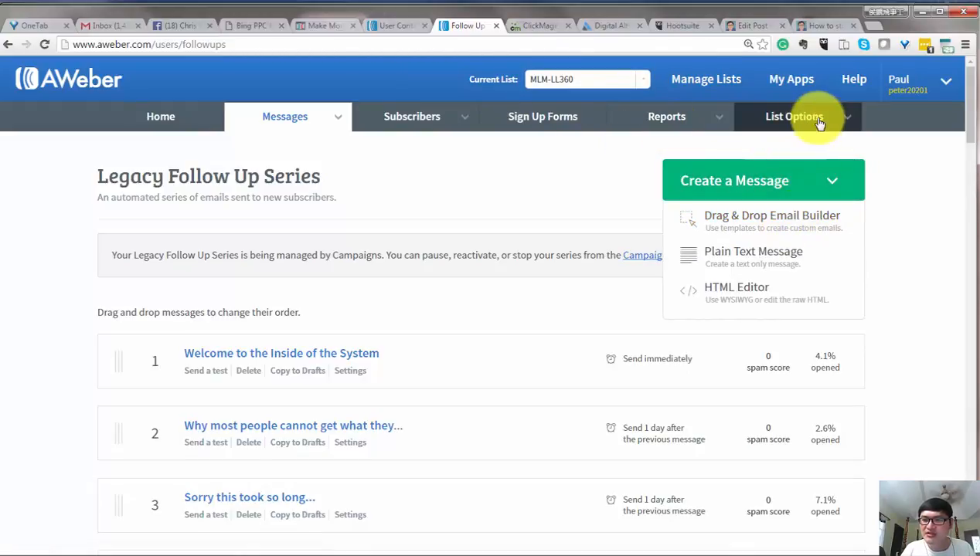
mouse_move(818, 120)
click(783, 145)
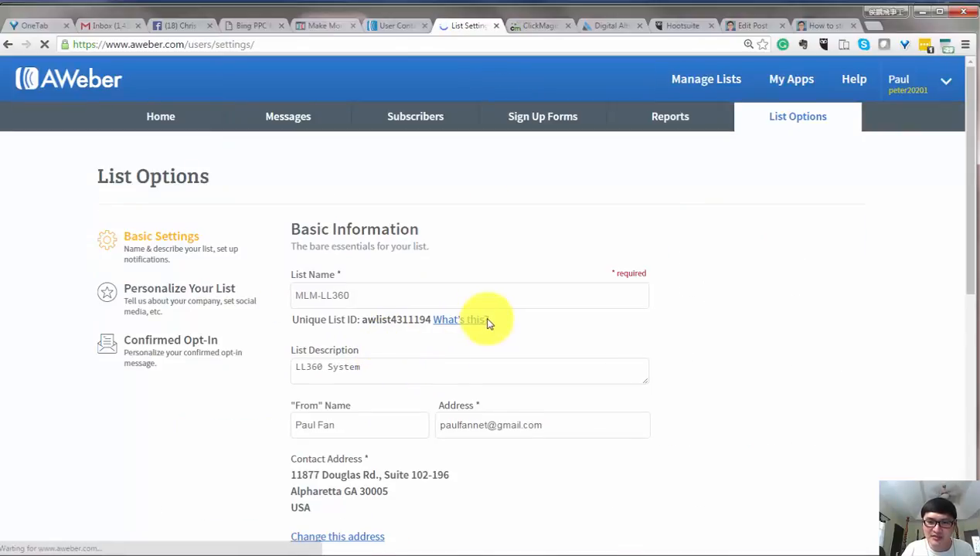
drag(430, 328, 365, 328)
key(ctrl+c)
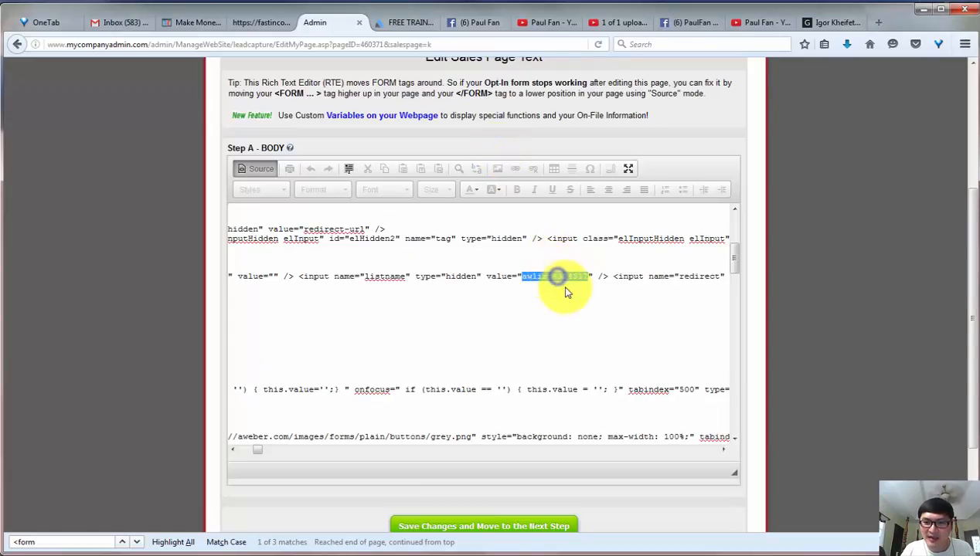
Return to the page's source code and replace the first form's listname value with awlist4311194.
right_click(557, 278)
click(590, 334)
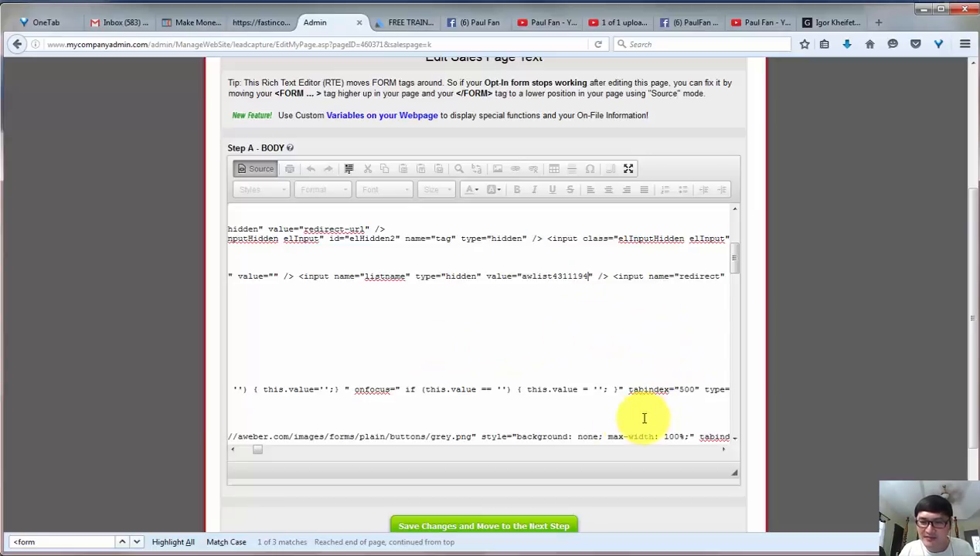
scroll(518, 421, down, 1)
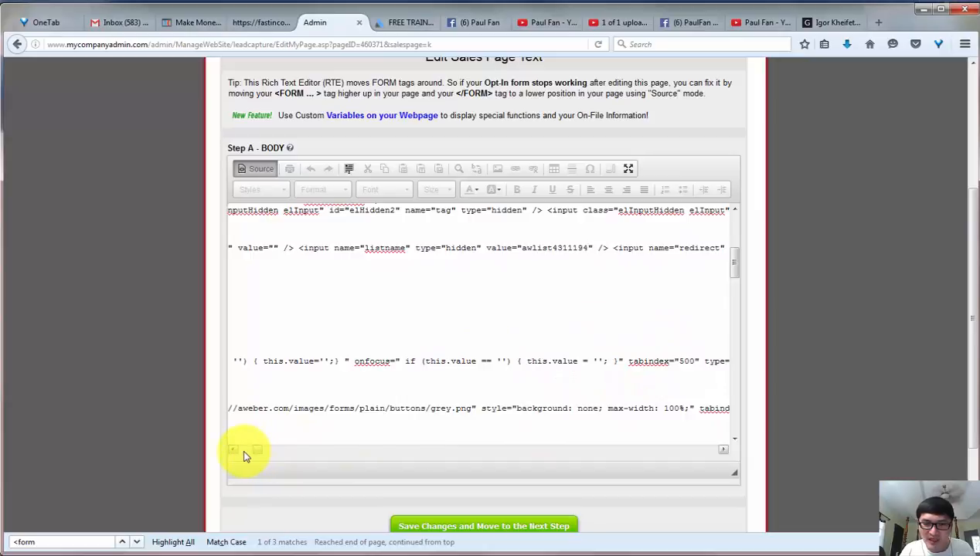
Search the source code for "awlist" and replace the second AWeber form's listname value with awlist4311194.
click(48, 542)
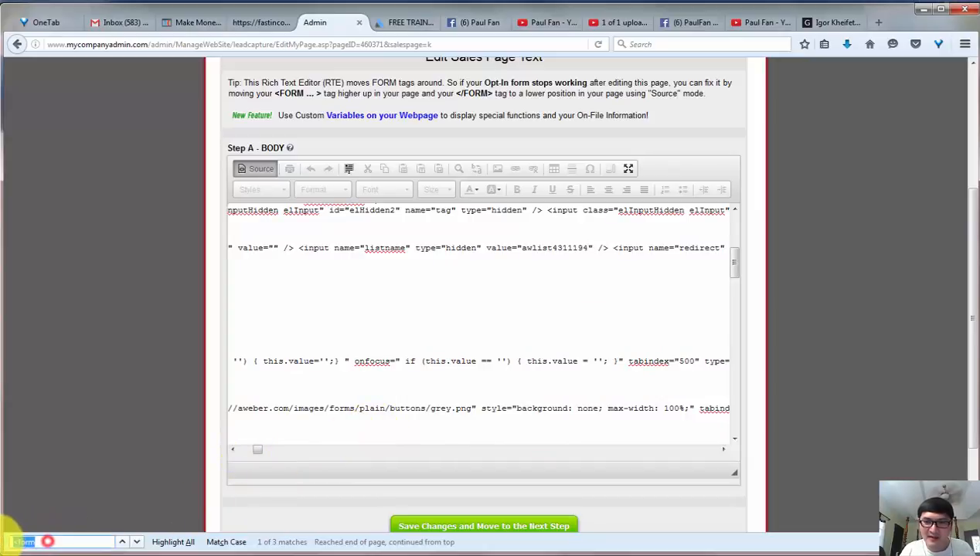
text(awlist)
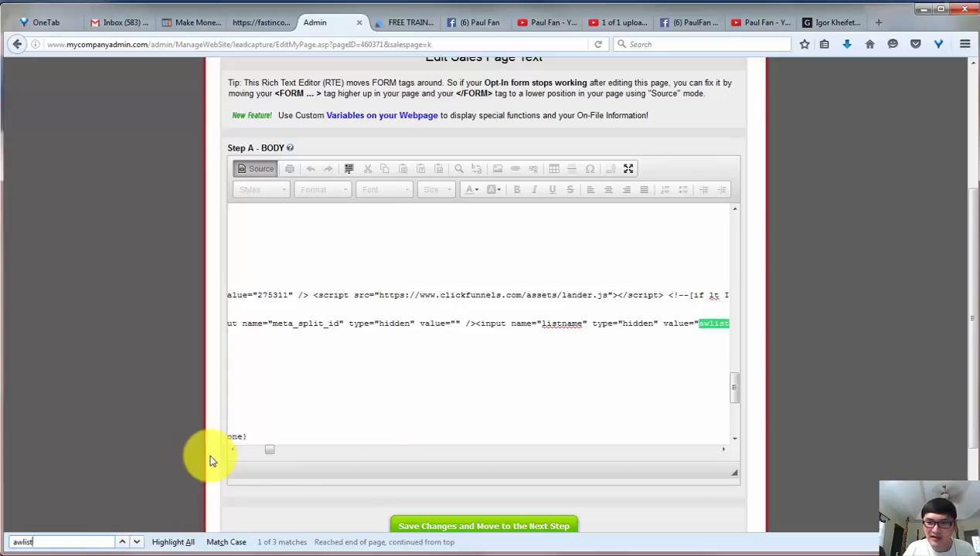
click(719, 456)
click(720, 452)
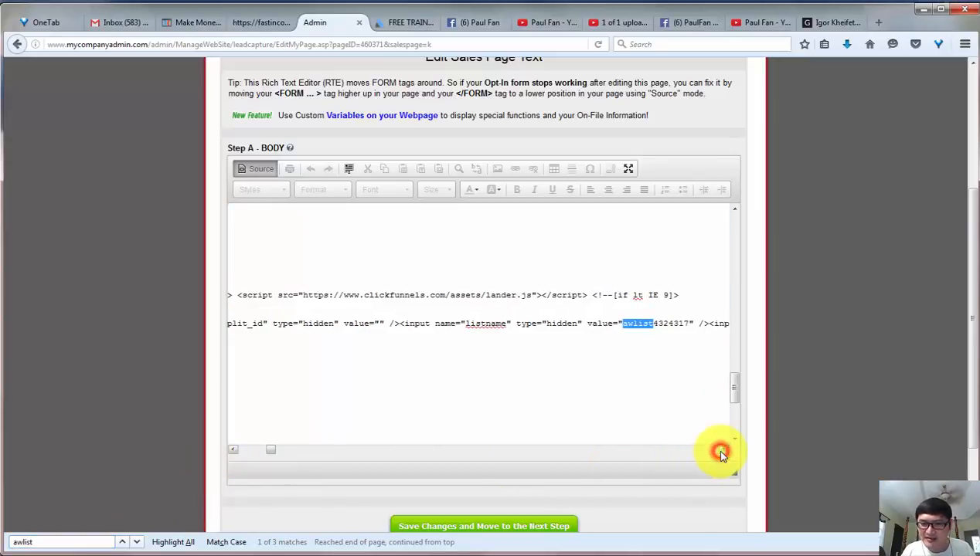
double_click(687, 324)
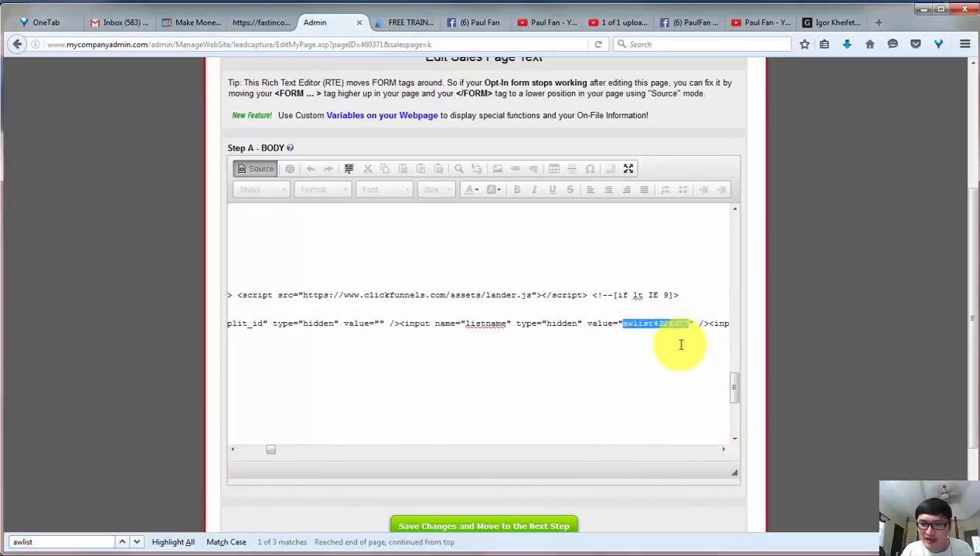
key(ctrl+v)
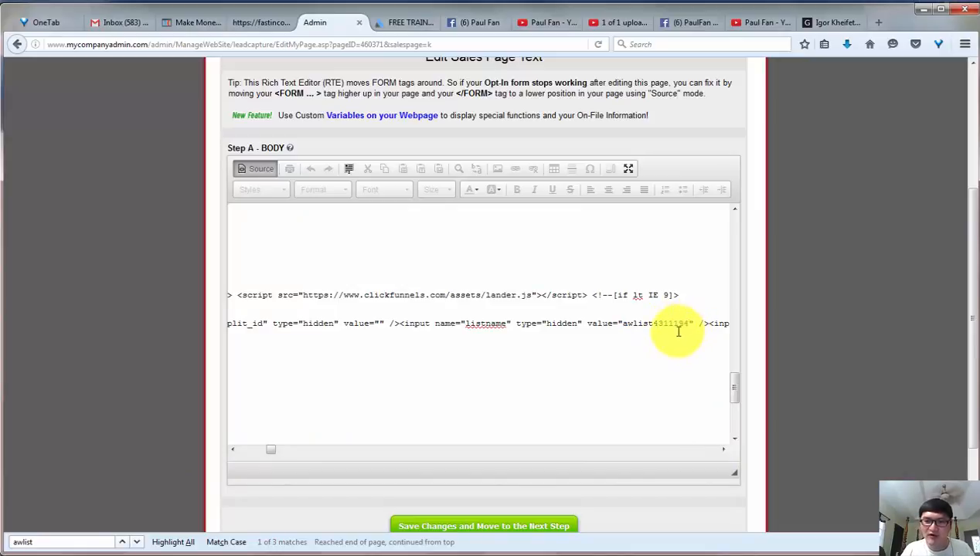
Locate the hidden redirect input in the second AWeber form and select its whole thank-you page URL.
drag(252, 456, 242, 452)
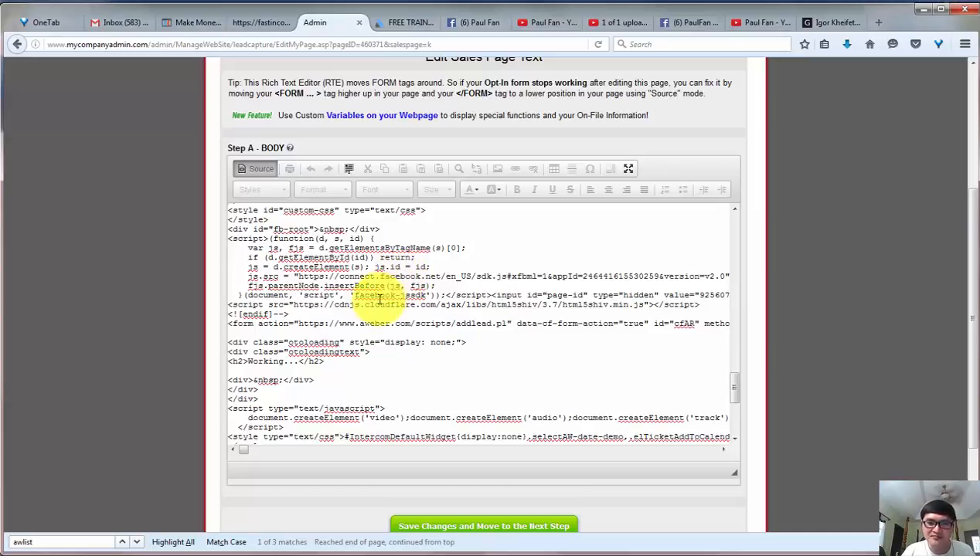
scroll(383, 302, down, 1)
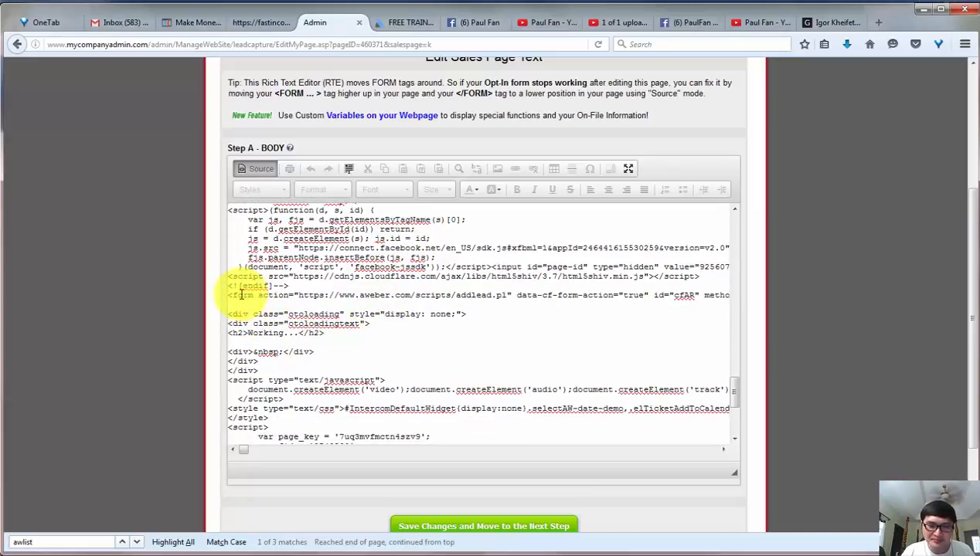
drag(242, 295, 466, 301)
click(468, 301)
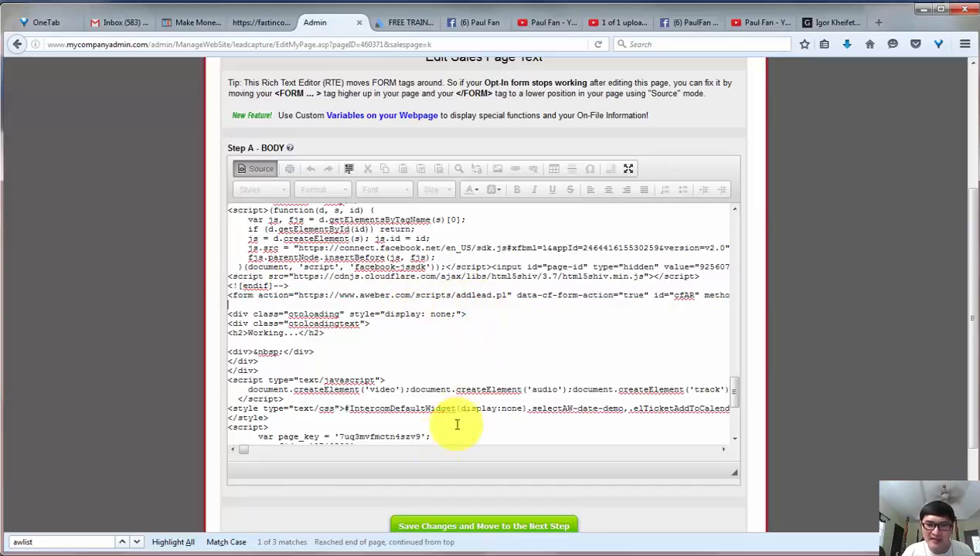
drag(722, 456, 723, 456)
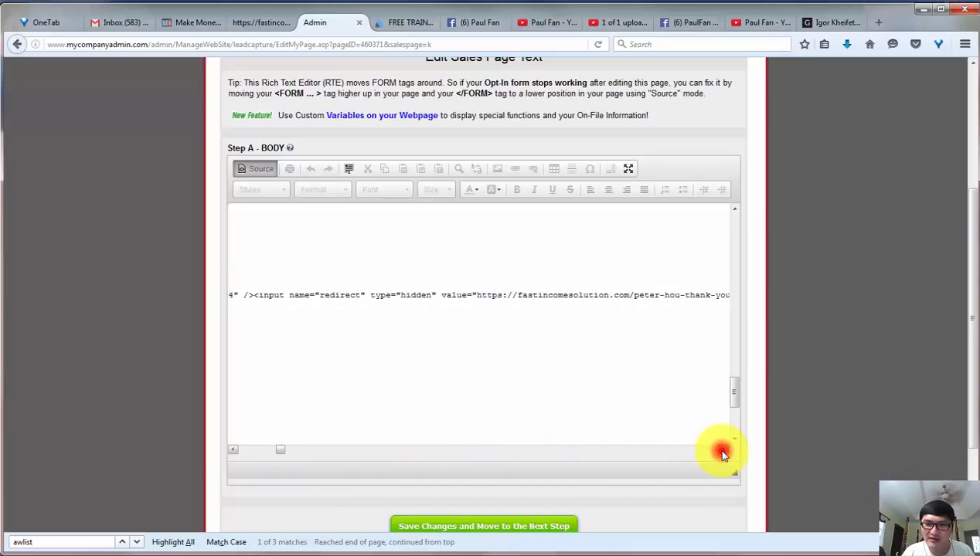
drag(723, 456, 722, 456)
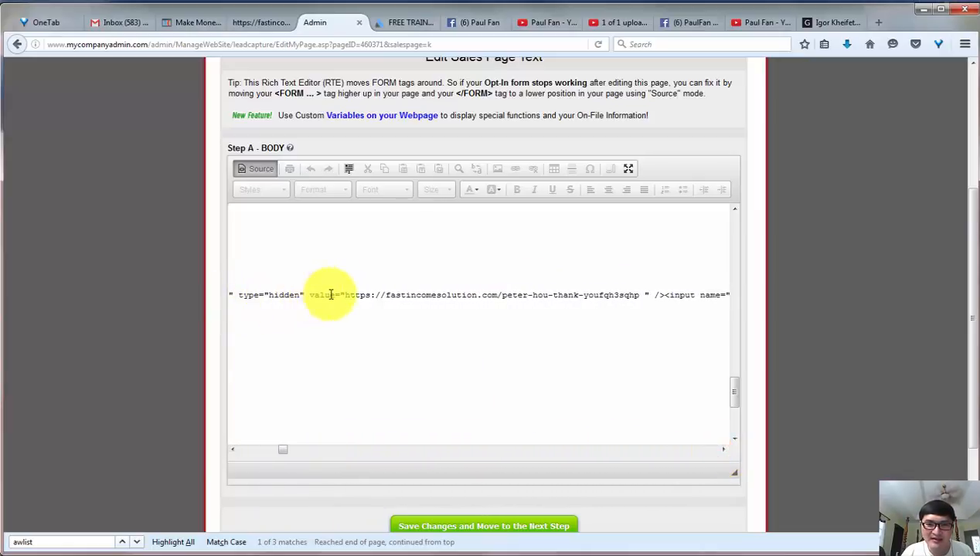
double_click(641, 295)
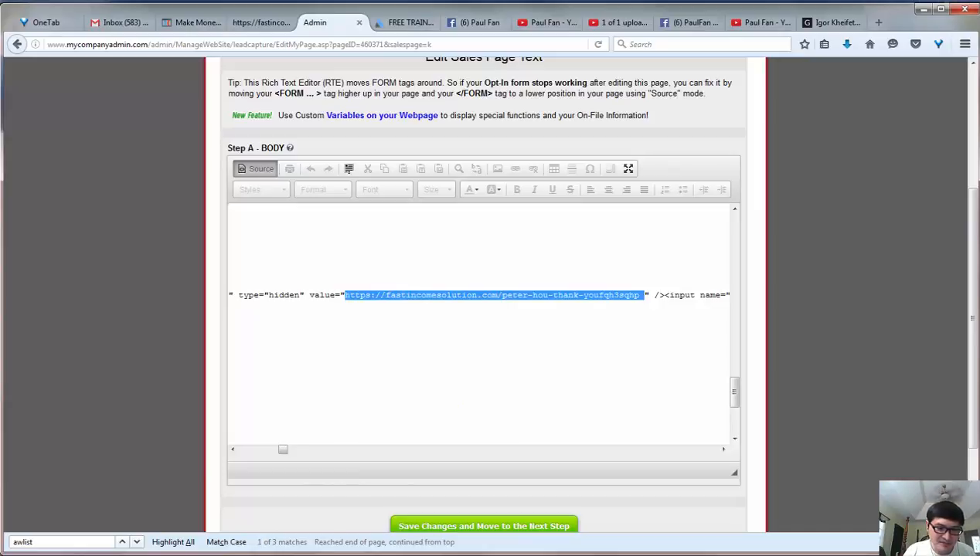
Switch to the SEO.xls workbook in Excel and copy the Power Lead System Landing Page link from cell F29.
key(alt+Tab)
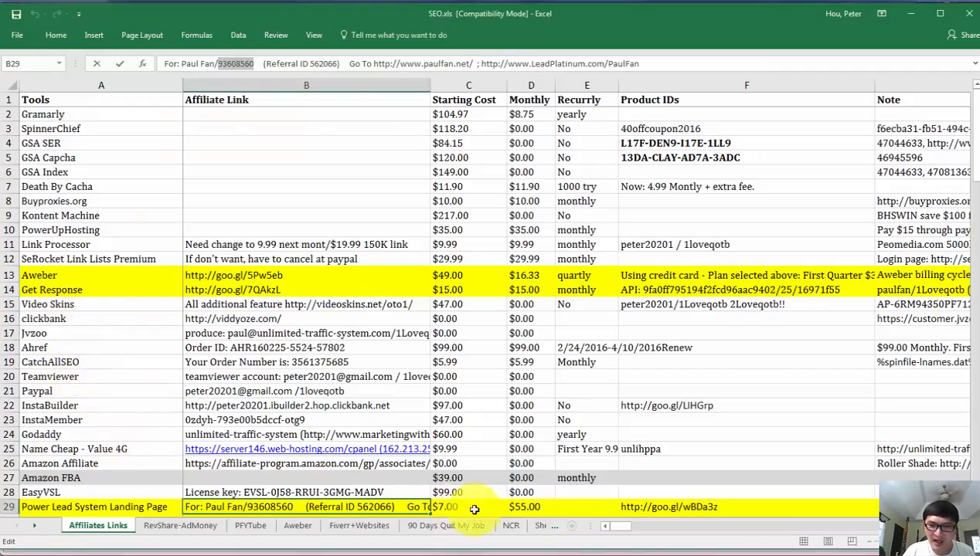
click(658, 509)
scroll(653, 480, down, 3)
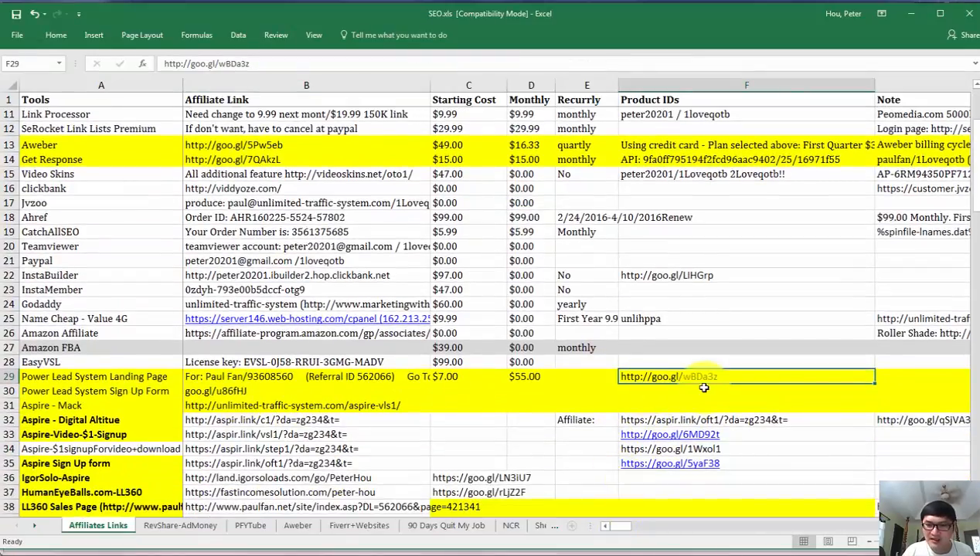
key(ctrl+c)
key(alt+Tab)
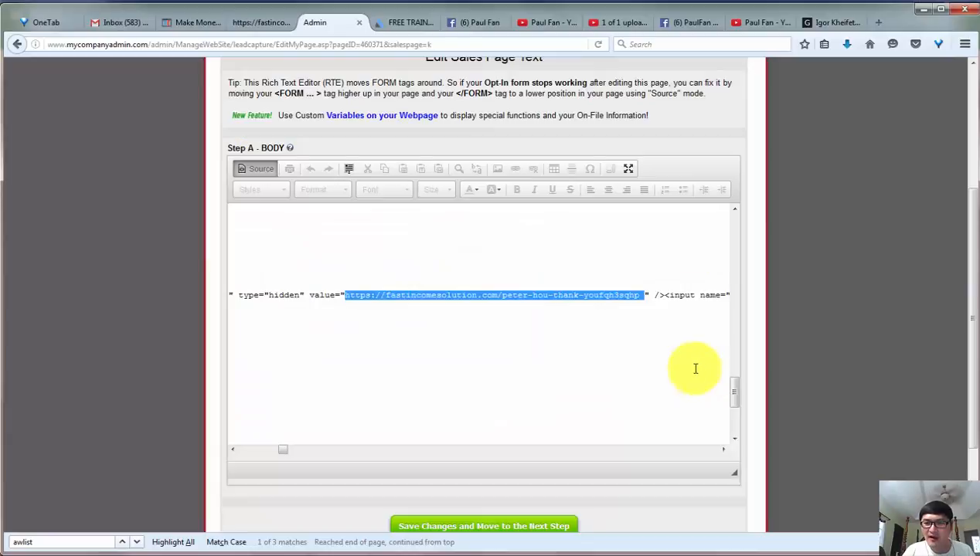
right_click(588, 292)
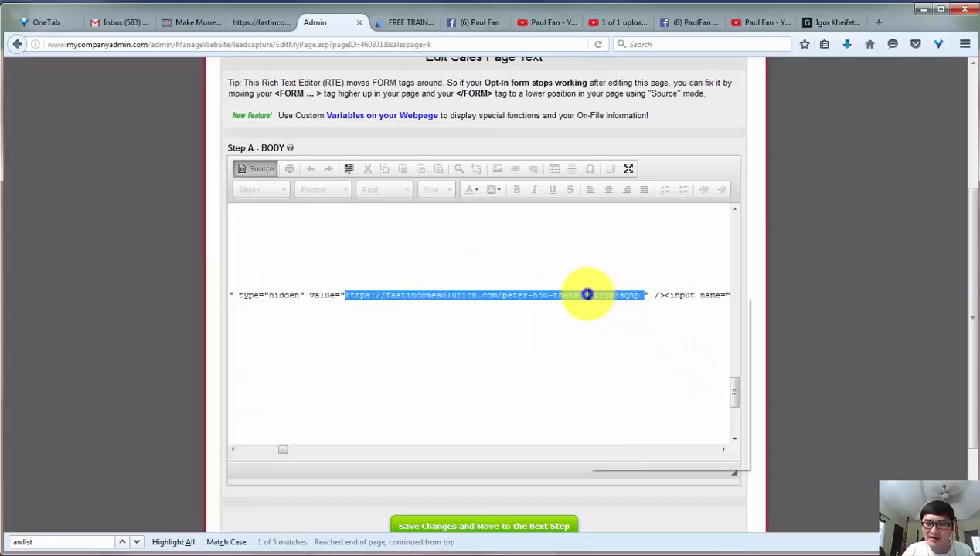
click(619, 349)
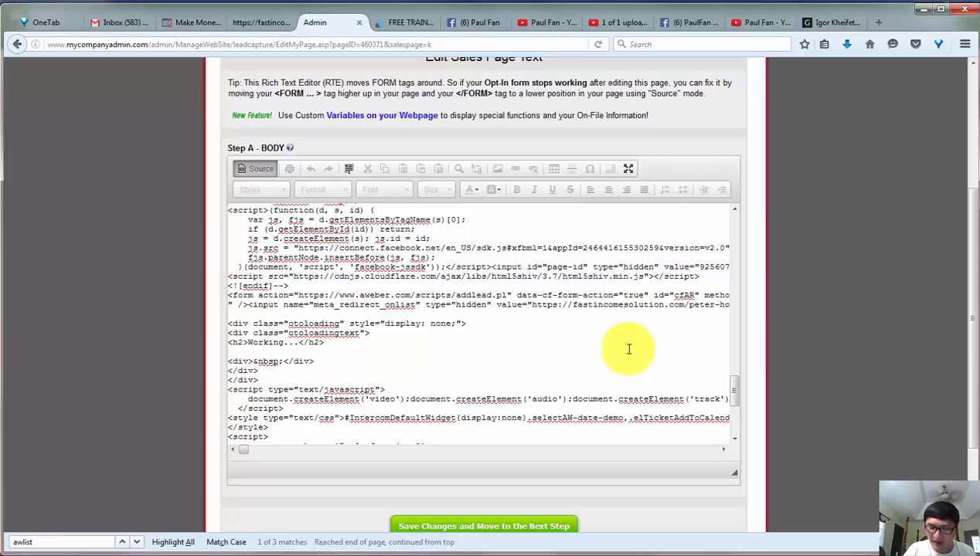
key(BackSpace)
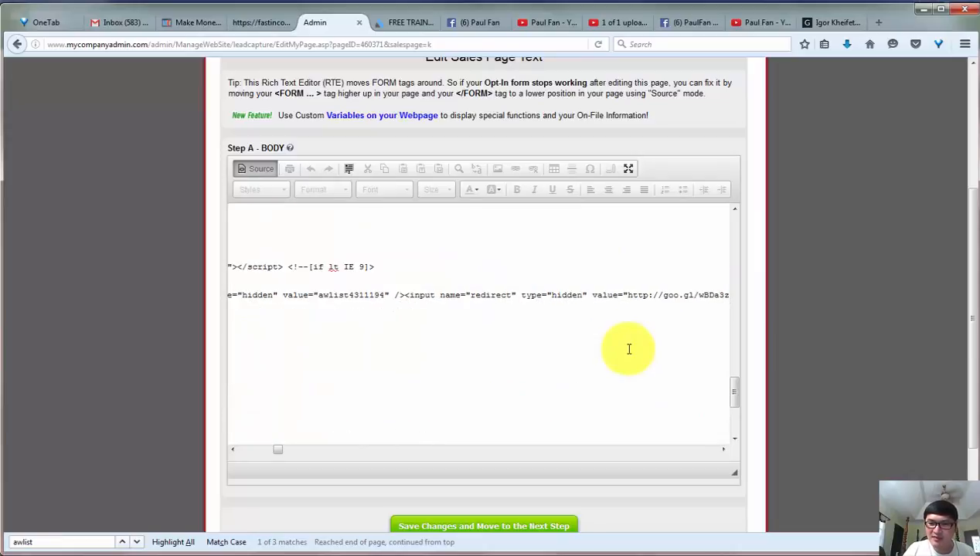
click(723, 450)
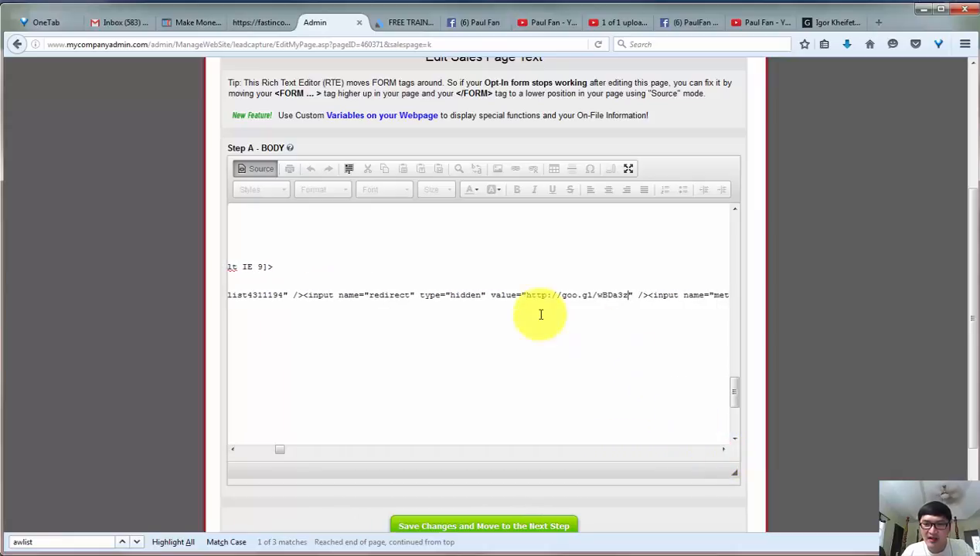
drag(526, 295, 628, 295)
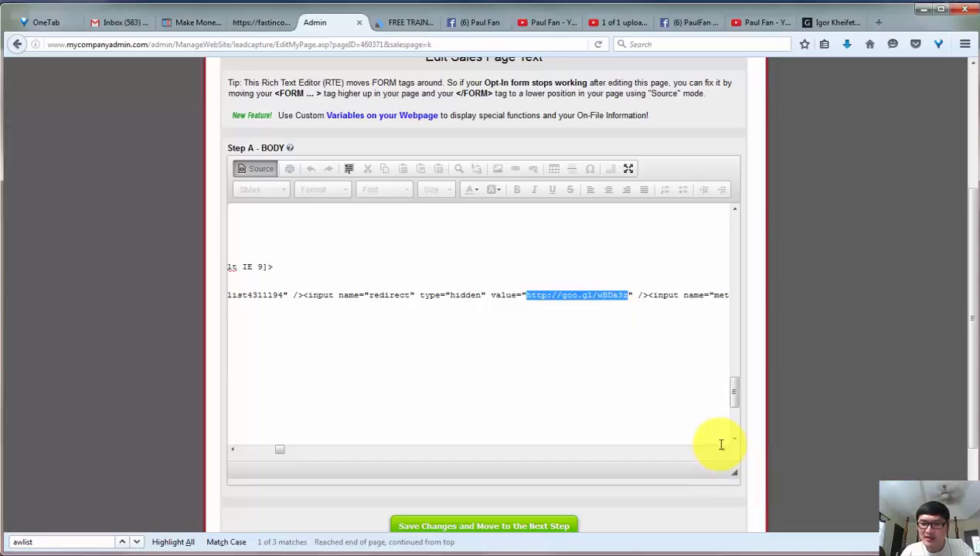
click(725, 451)
click(725, 451)
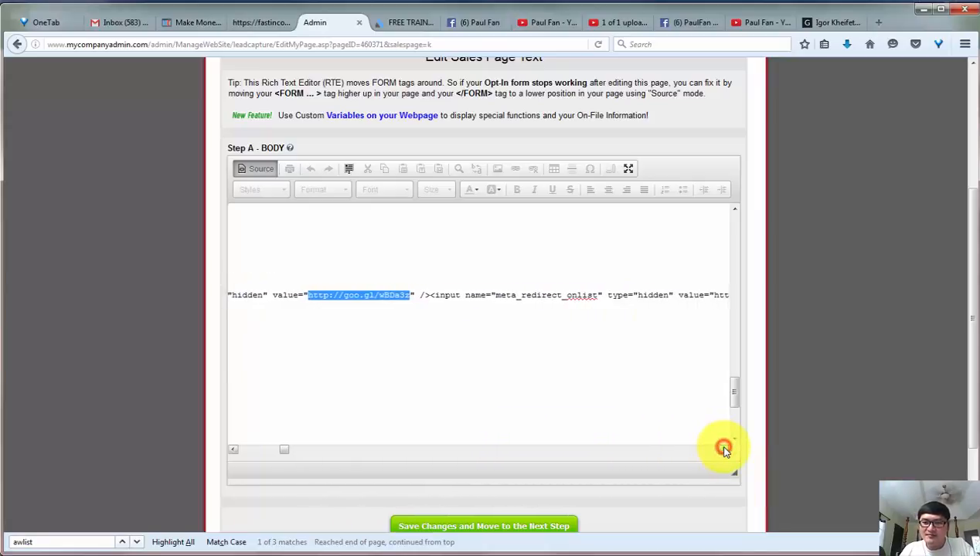
click(725, 451)
click(725, 452)
click(725, 451)
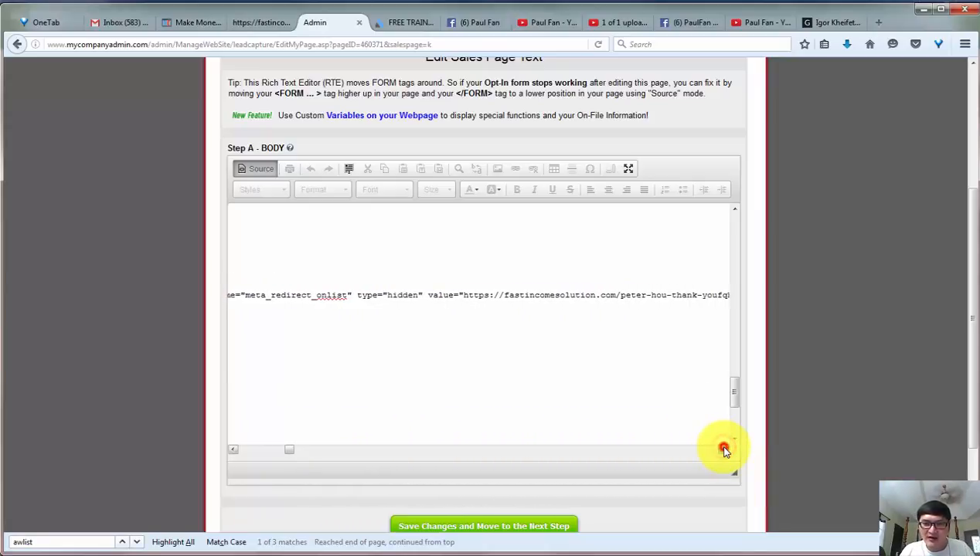
click(725, 451)
click(445, 296)
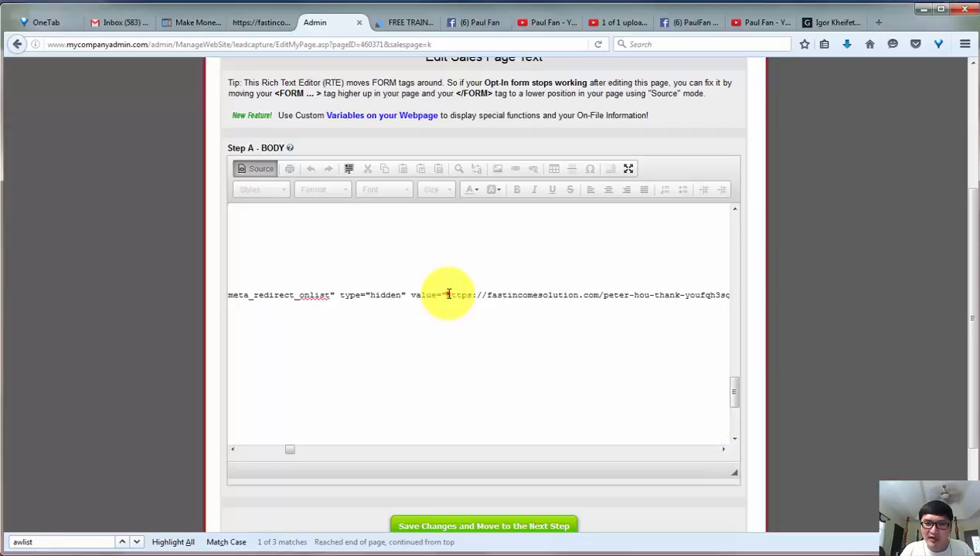
click(724, 450)
click(724, 450)
shift+click(670, 295)
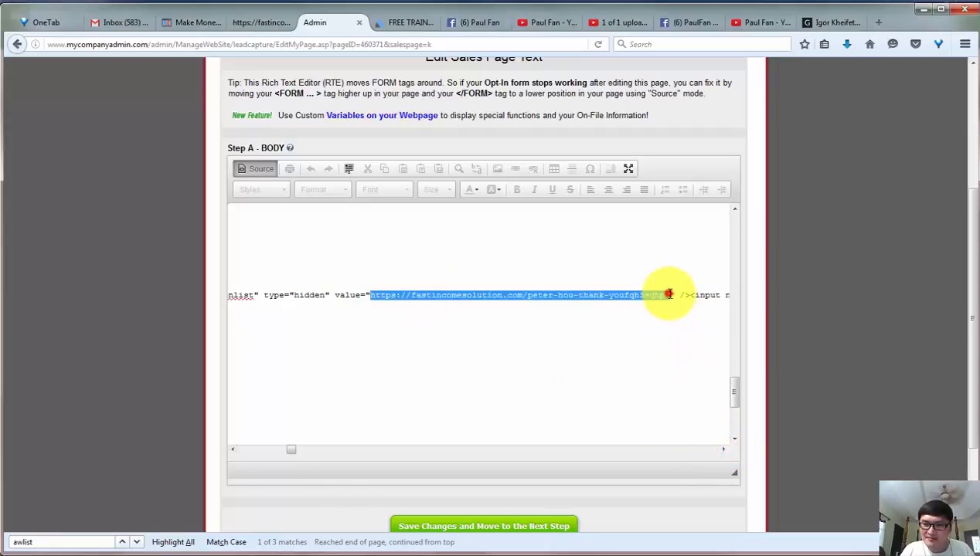
key(ctrl+v)
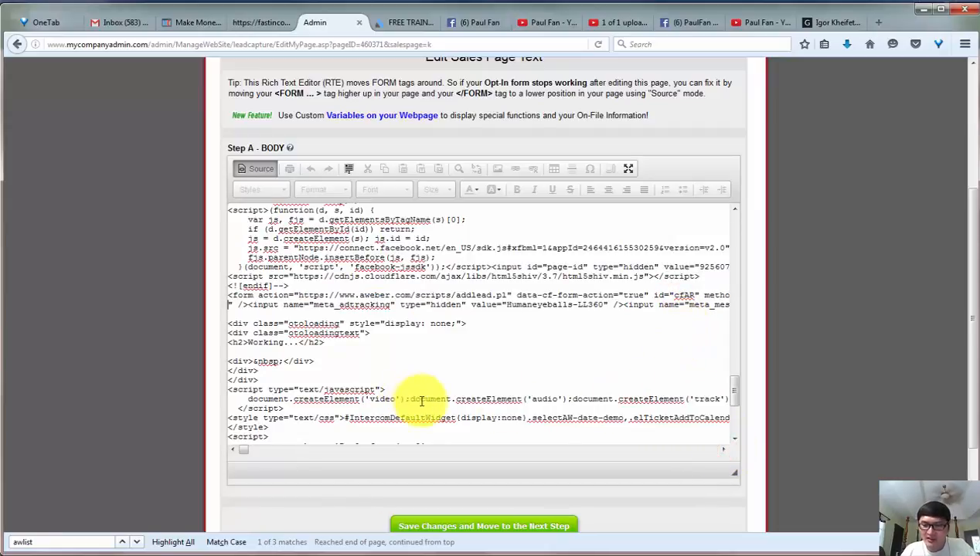
key(BackSpace)
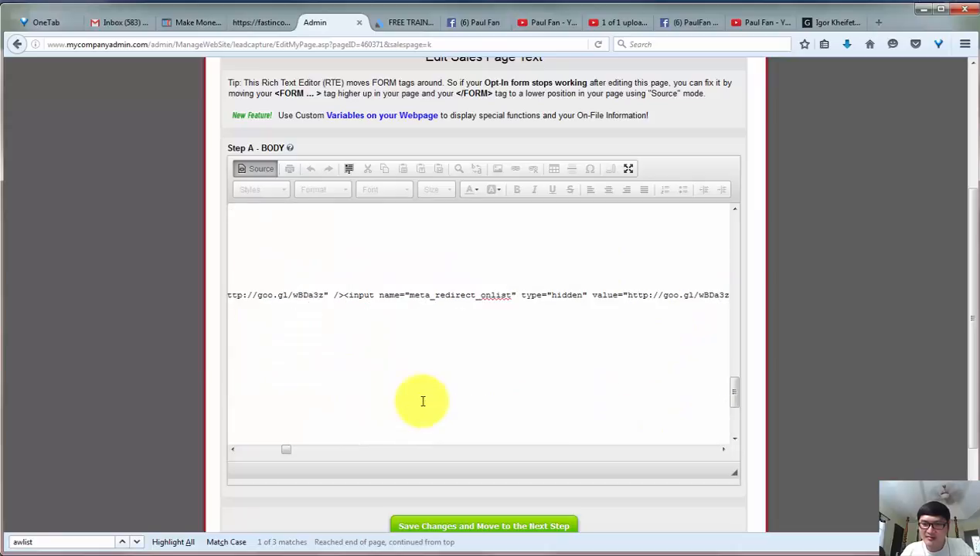
click(724, 450)
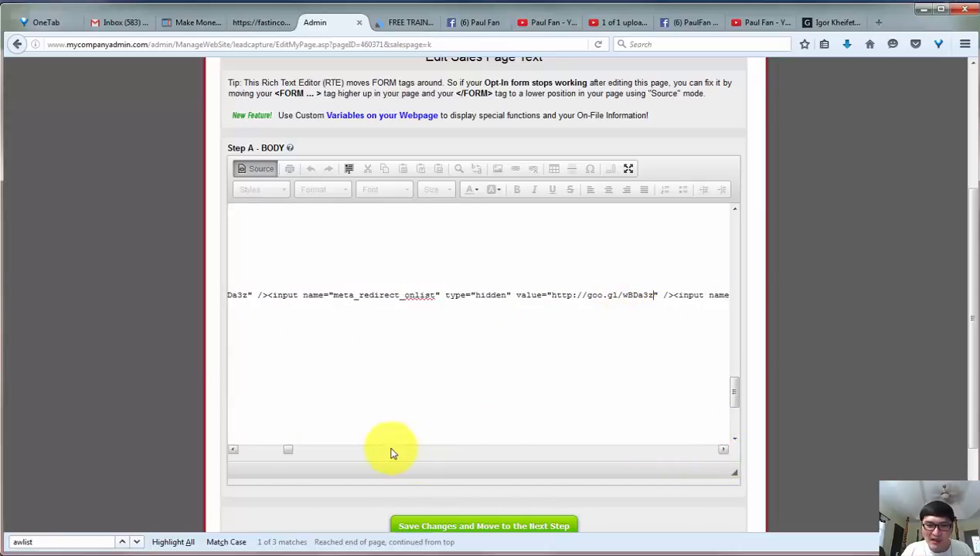
Search the source code for "<form" and examine the listname and redirect values of the form with id cfAR.
drag(62, 541, 3, 541)
text(<fo)
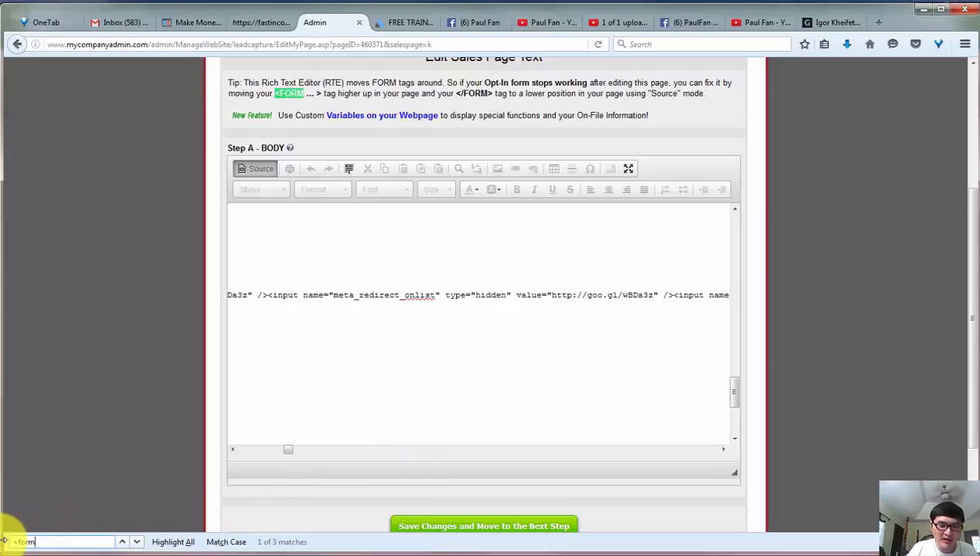
text(rm)
click(137, 542)
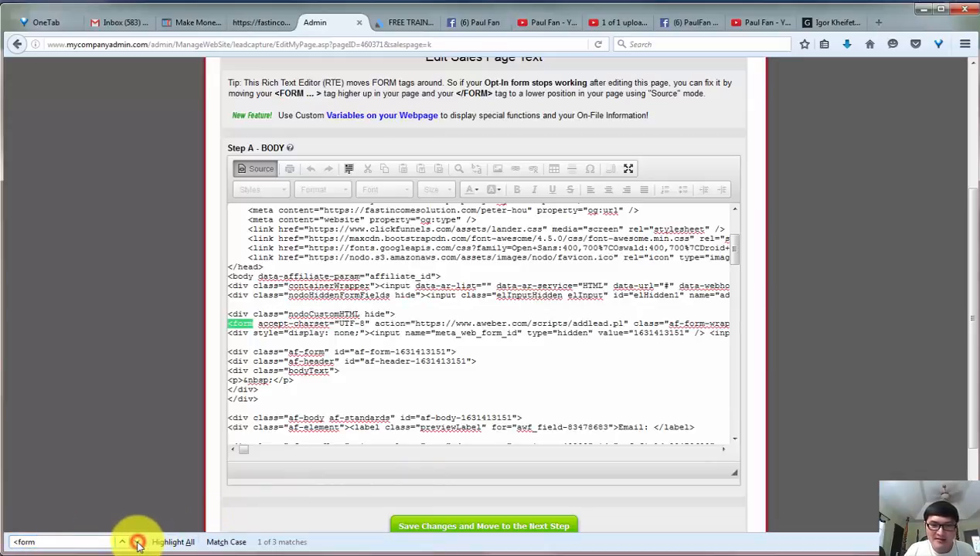
click(137, 542)
click(404, 411)
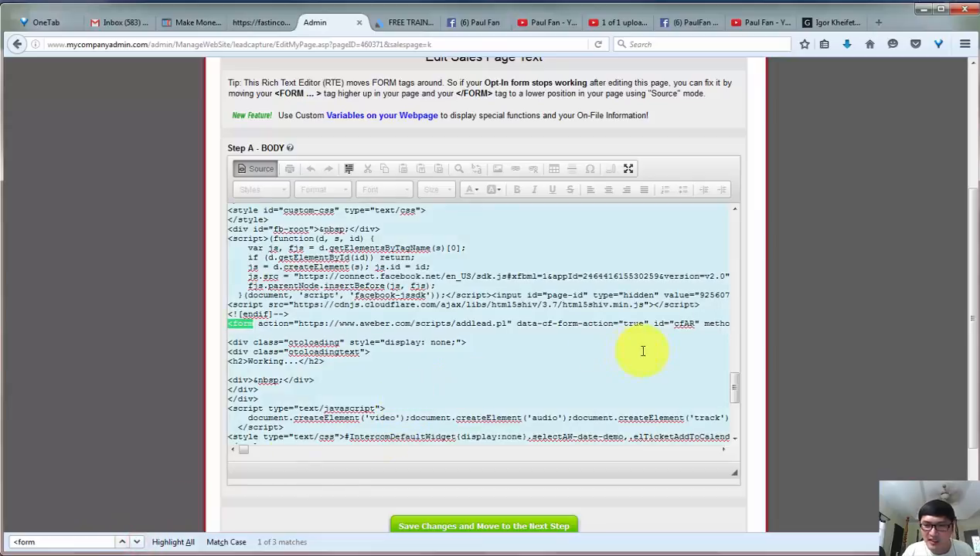
click(695, 323)
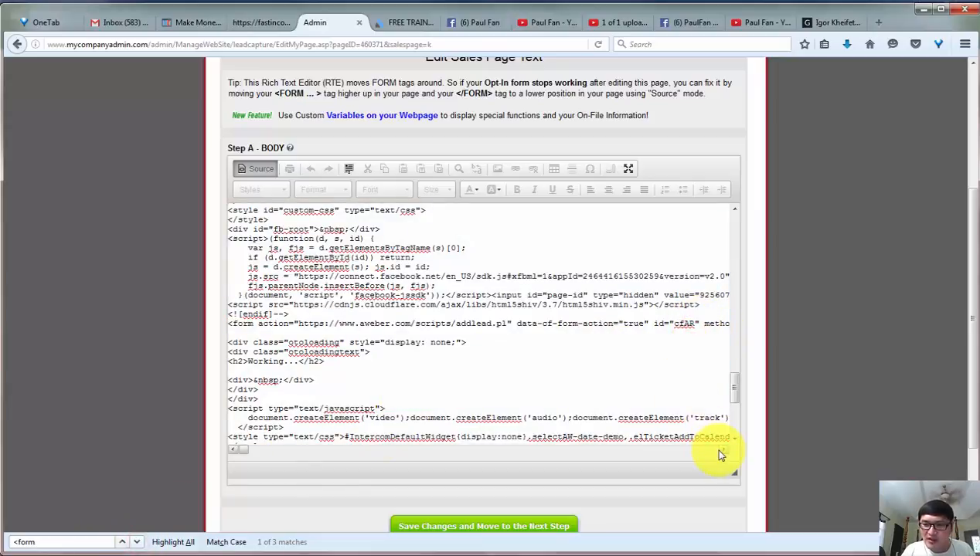
click(719, 453)
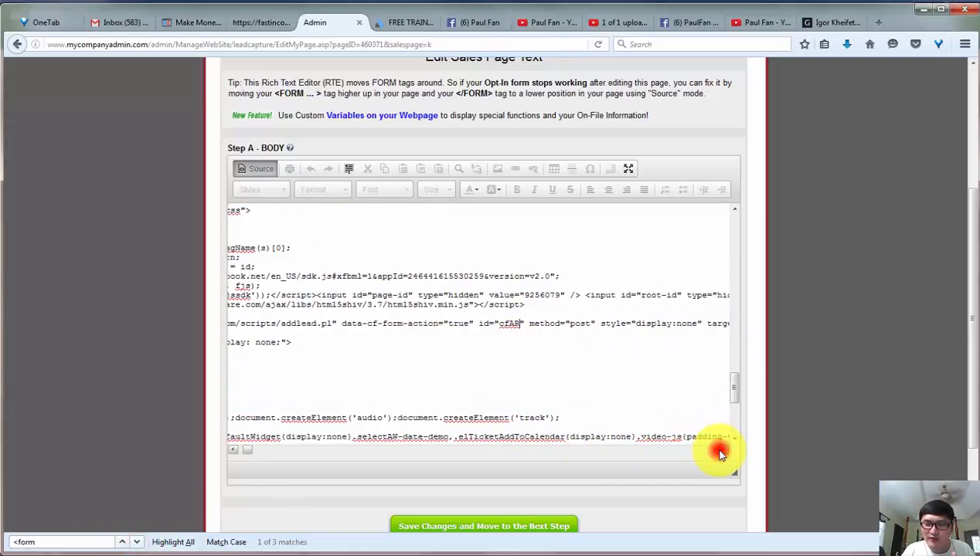
drag(718, 453, 718, 452)
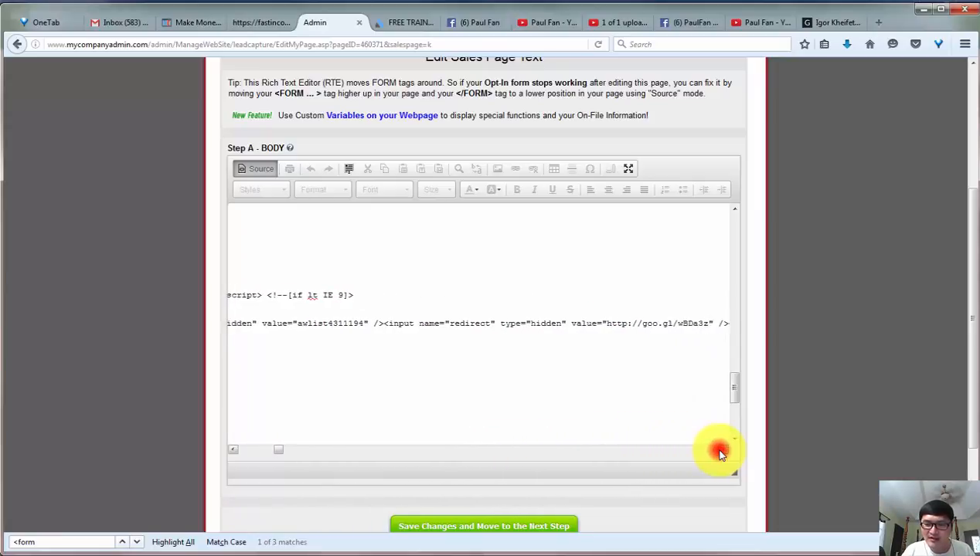
drag(719, 453, 719, 453)
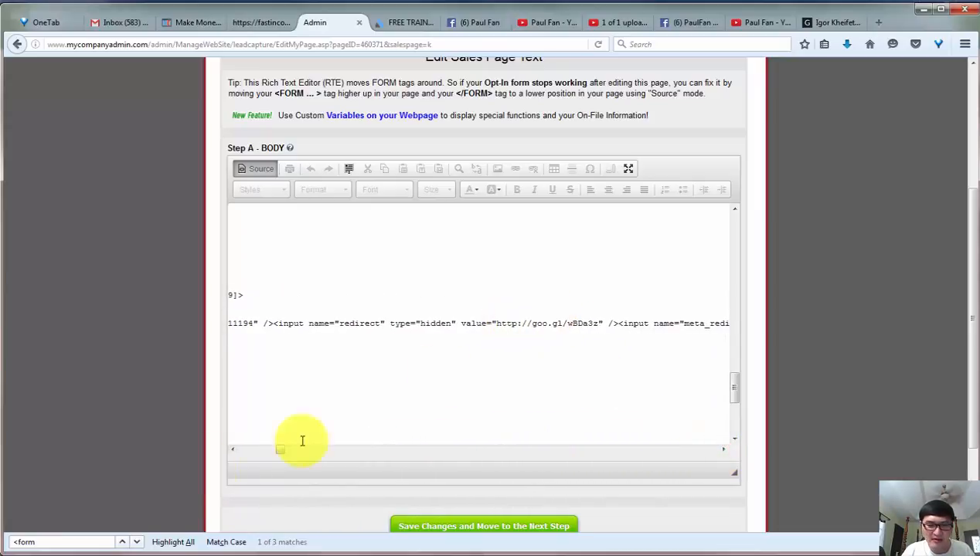
click(121, 542)
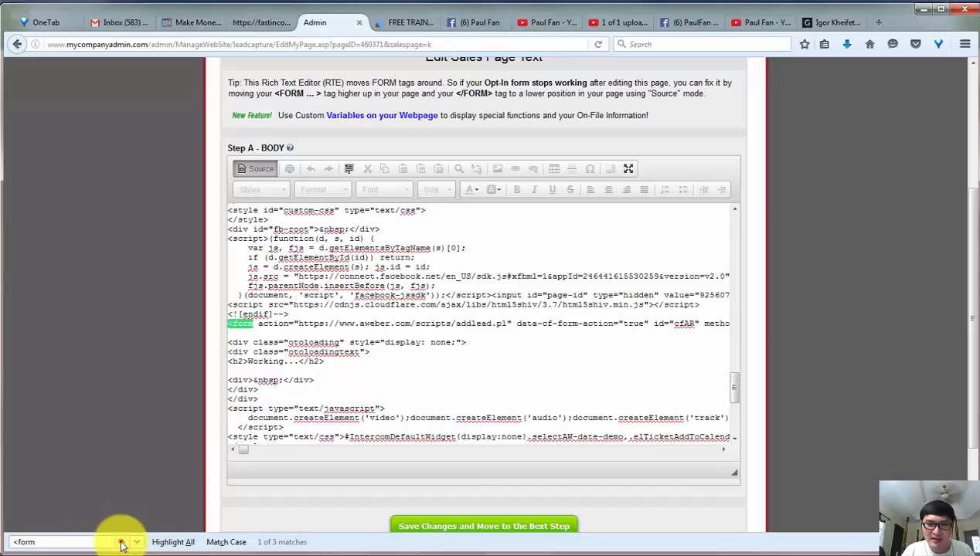
click(122, 543)
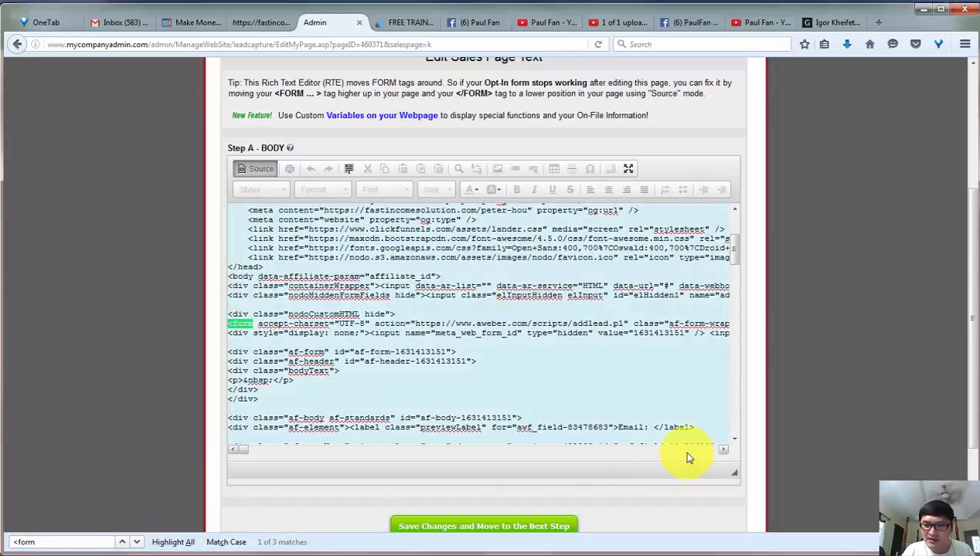
click(688, 454)
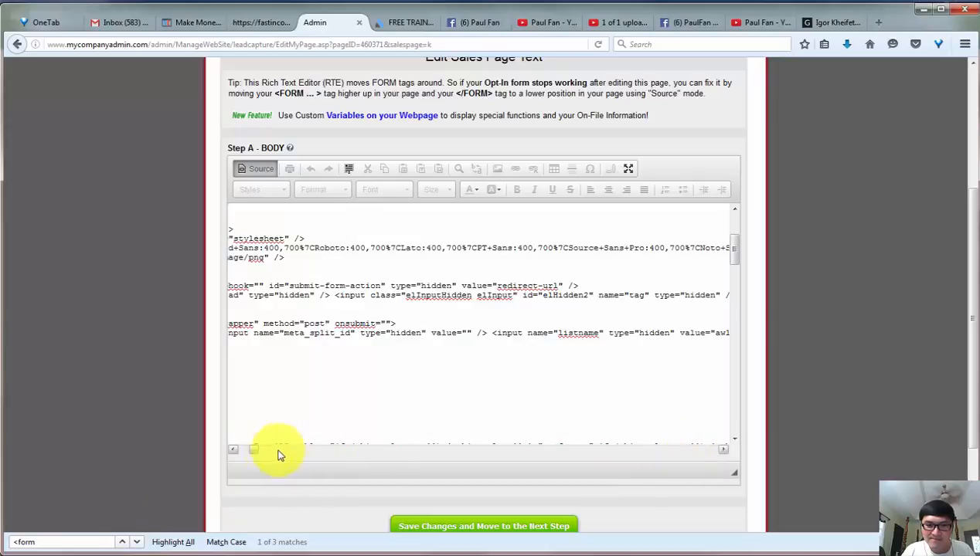
click(245, 453)
click(362, 318)
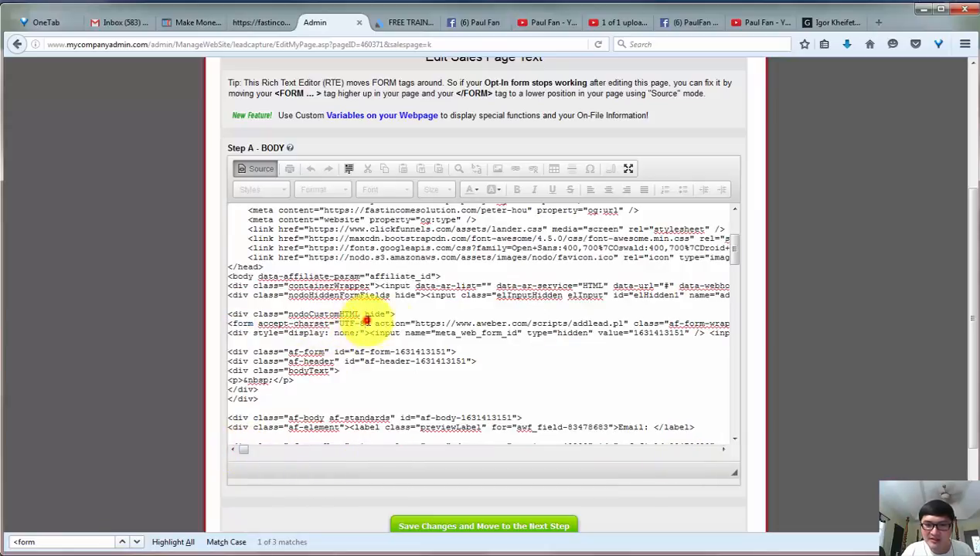
click(712, 453)
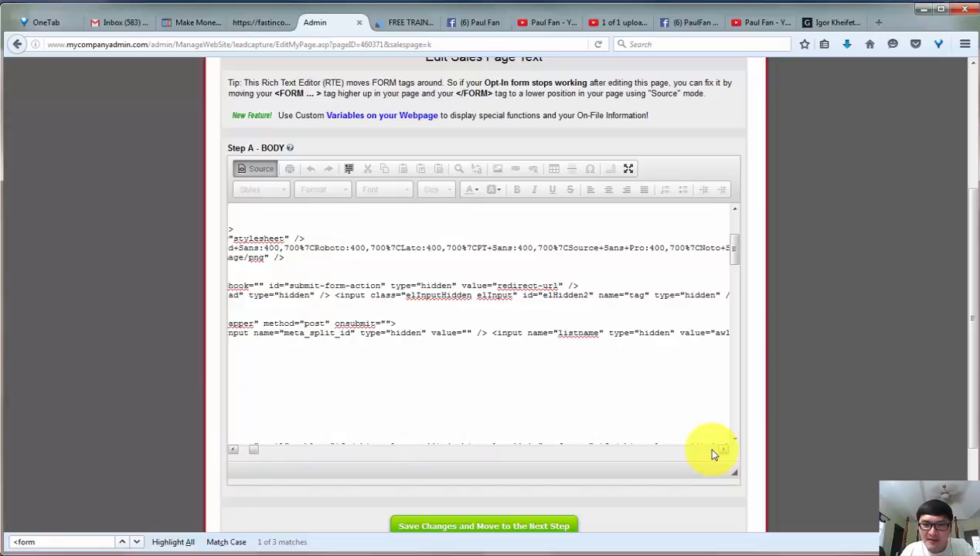
click(712, 453)
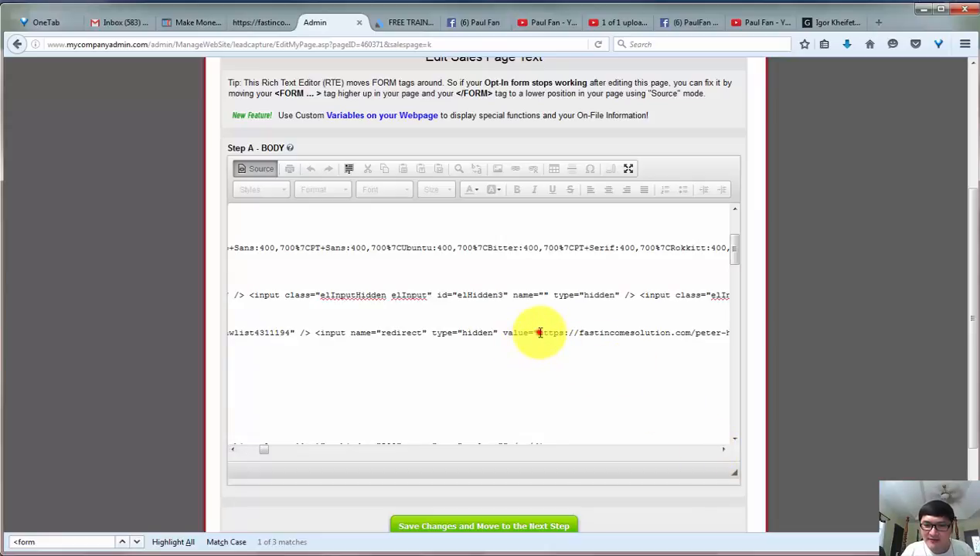
click(724, 451)
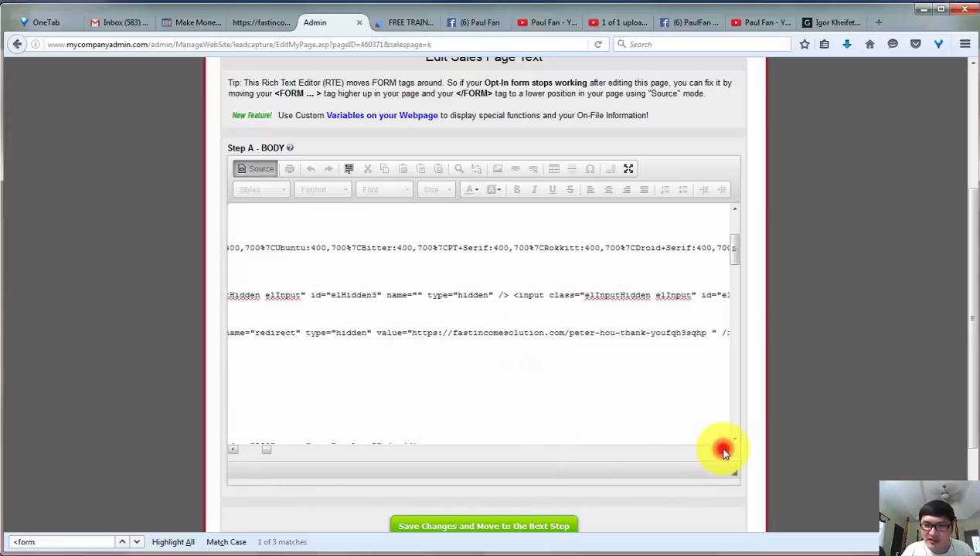
click(723, 451)
shift+click(631, 329)
shift+click(635, 333)
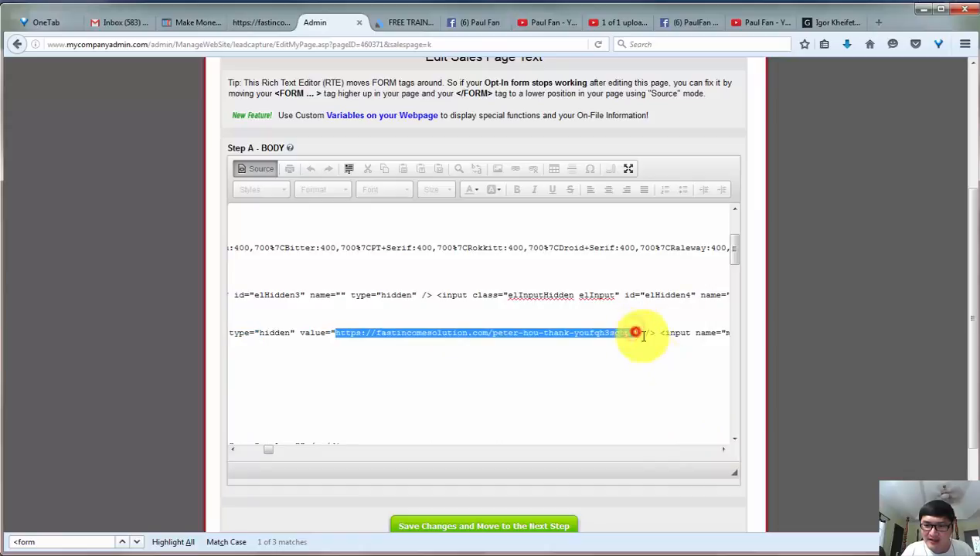
key(ctrl+v)
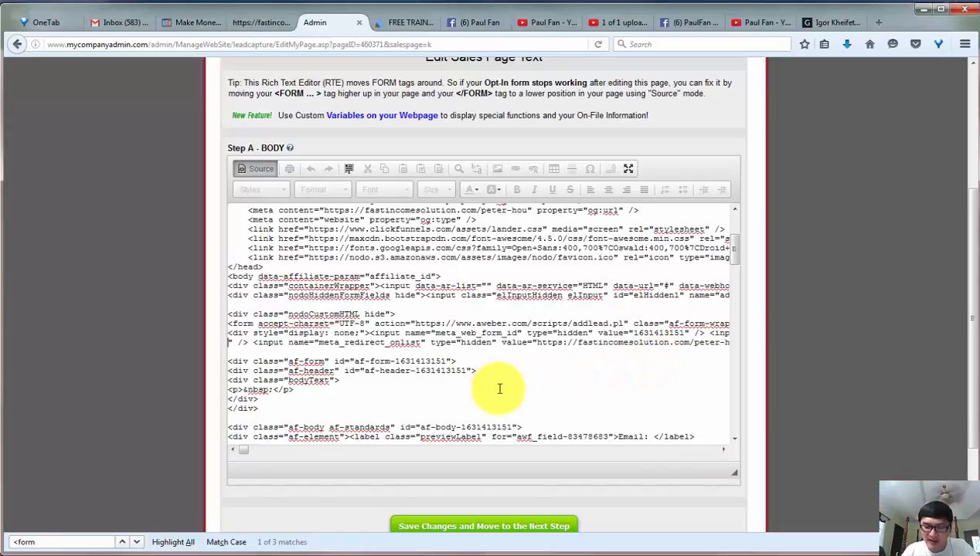
scroll(500, 389, right, 5)
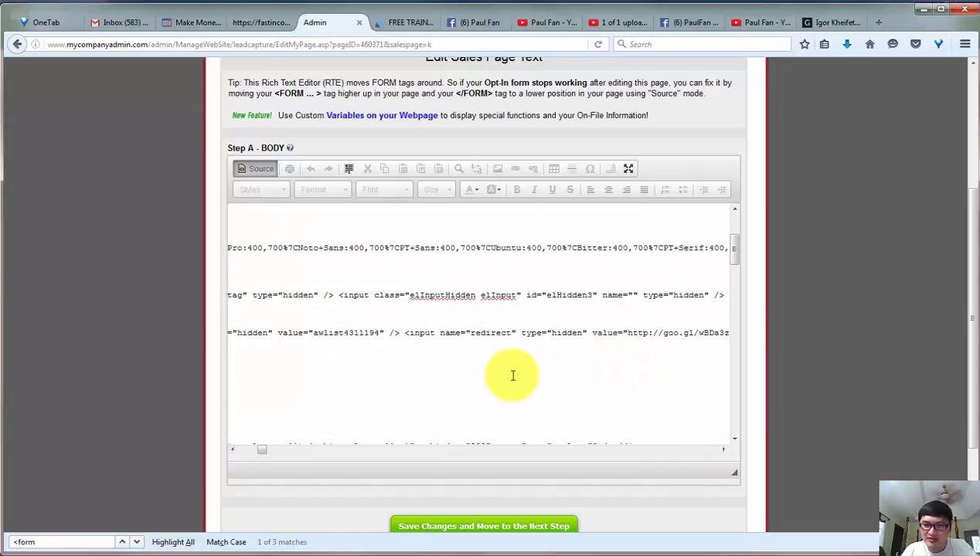
click(724, 451)
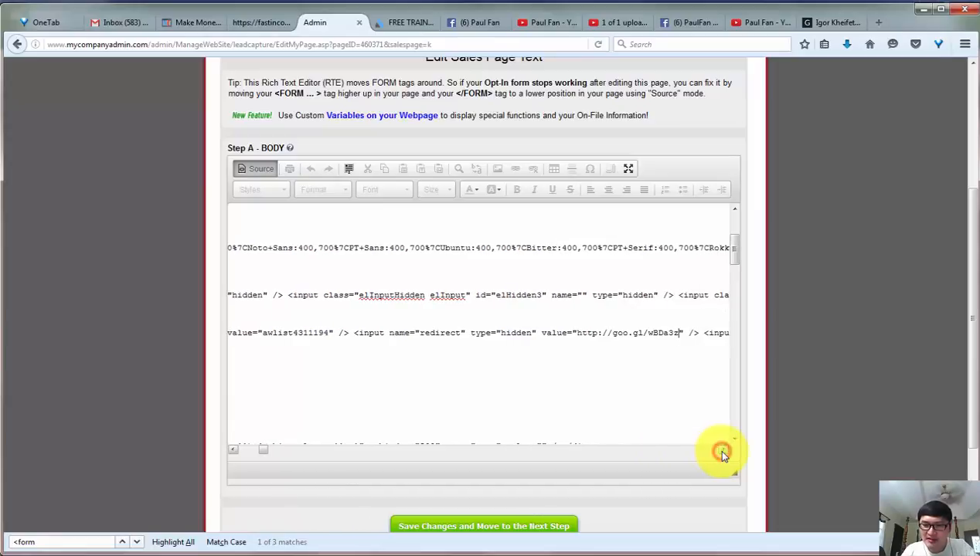
drag(722, 455, 724, 456)
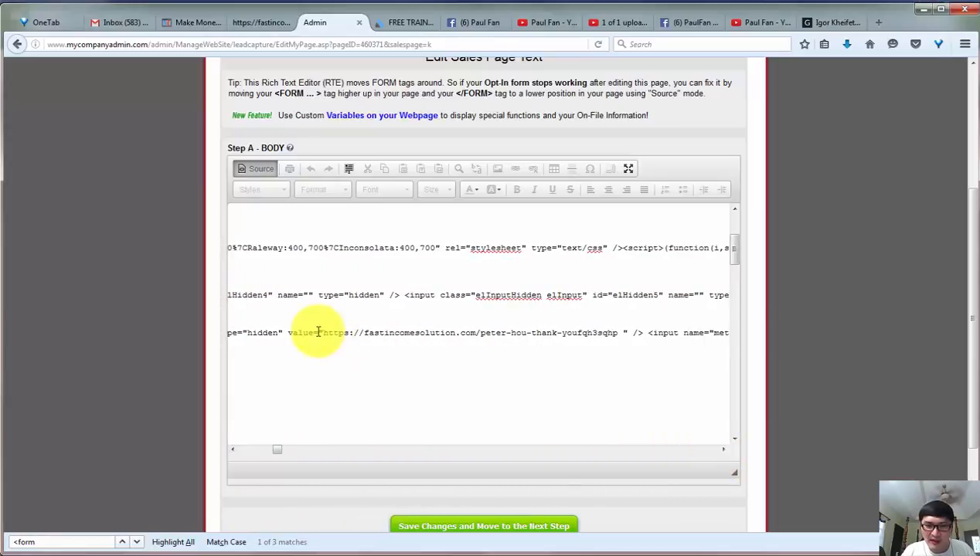
drag(323, 332, 620, 333)
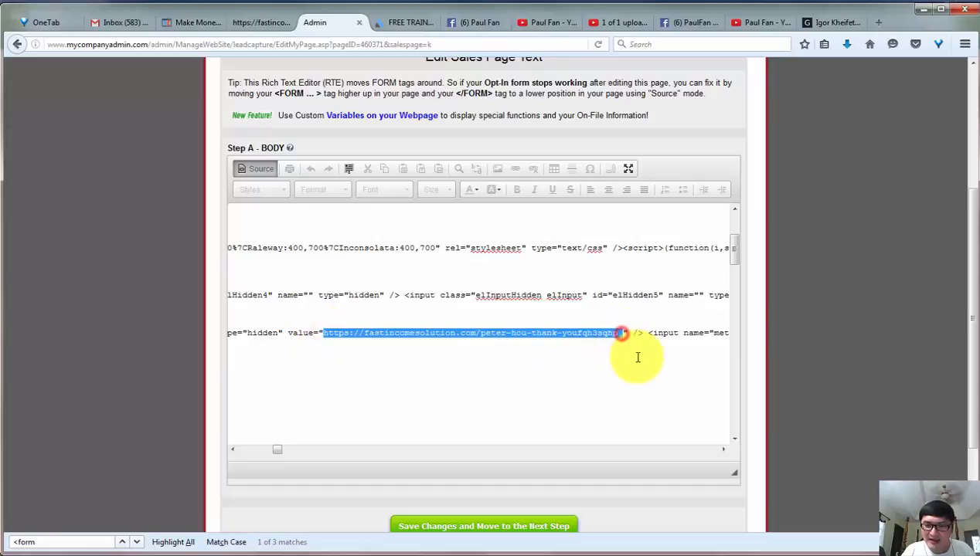
key(BackSpace)
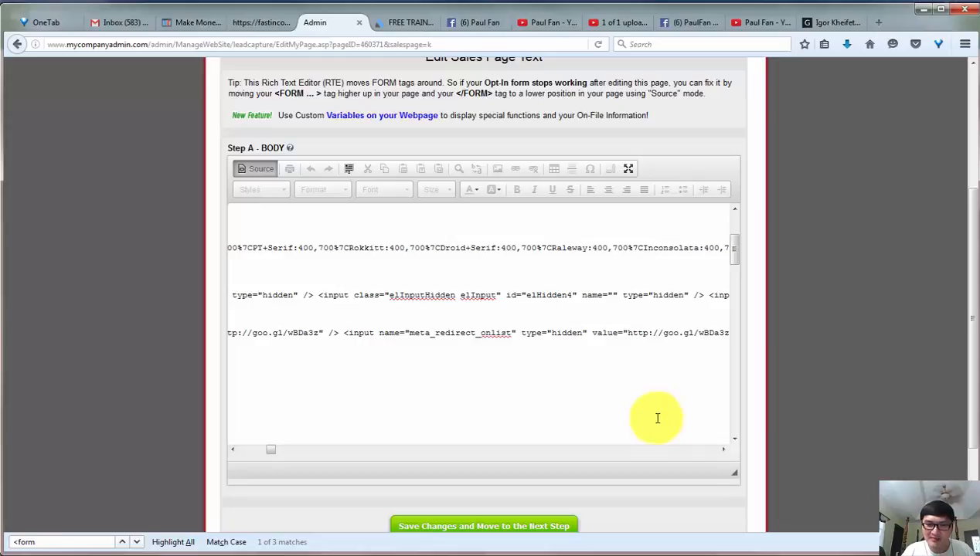
click(722, 453)
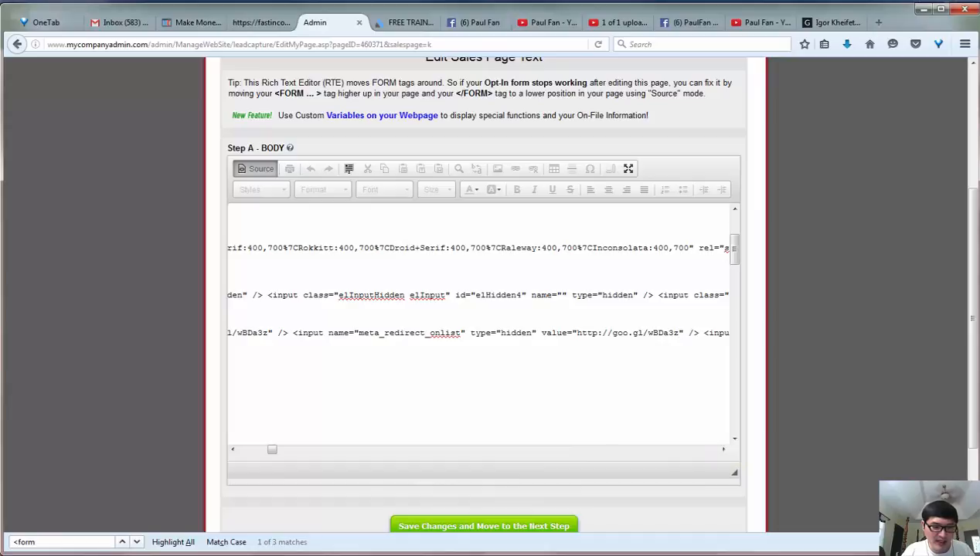
key(alt+Tab)
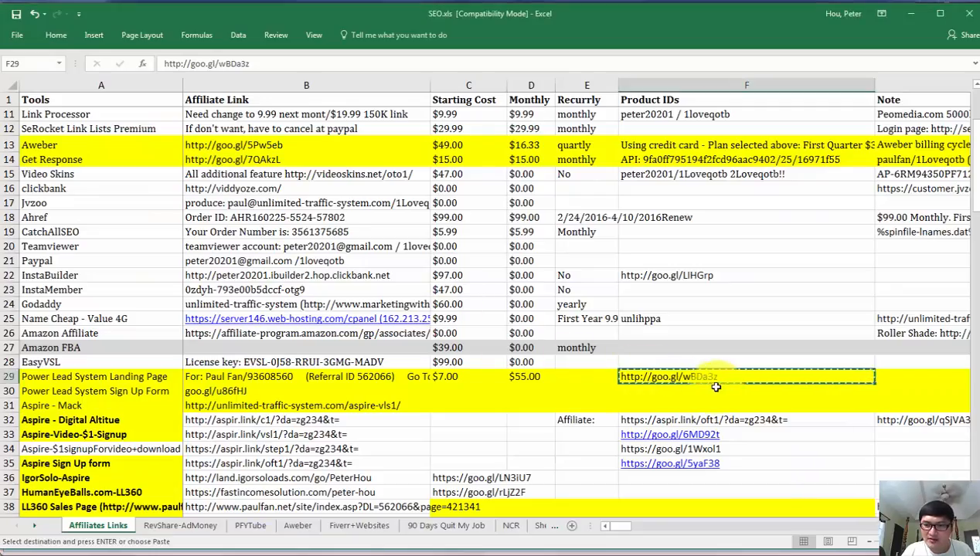
key(alt+Tab)
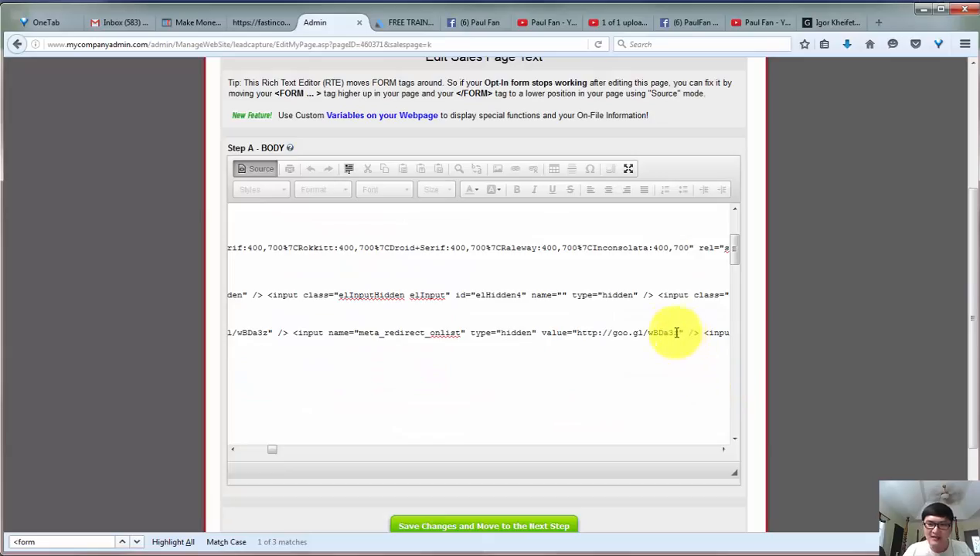
Save the edited page text, go to the page's review stage, and view the published web page.
click(469, 525)
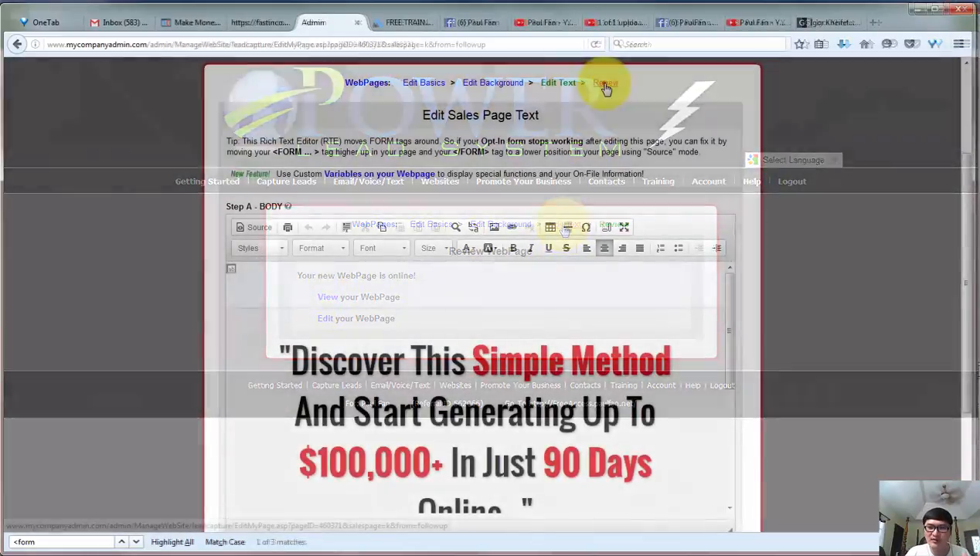
click(606, 85)
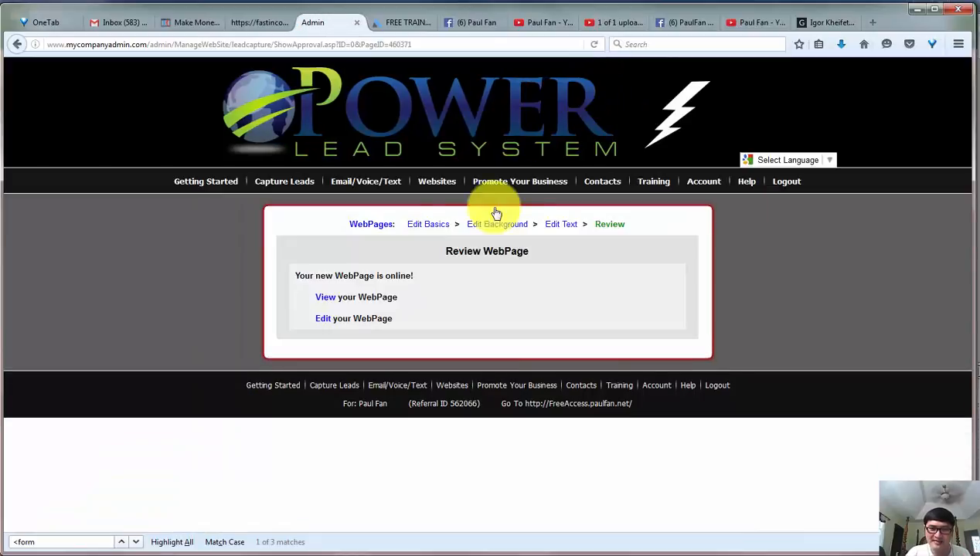
click(325, 298)
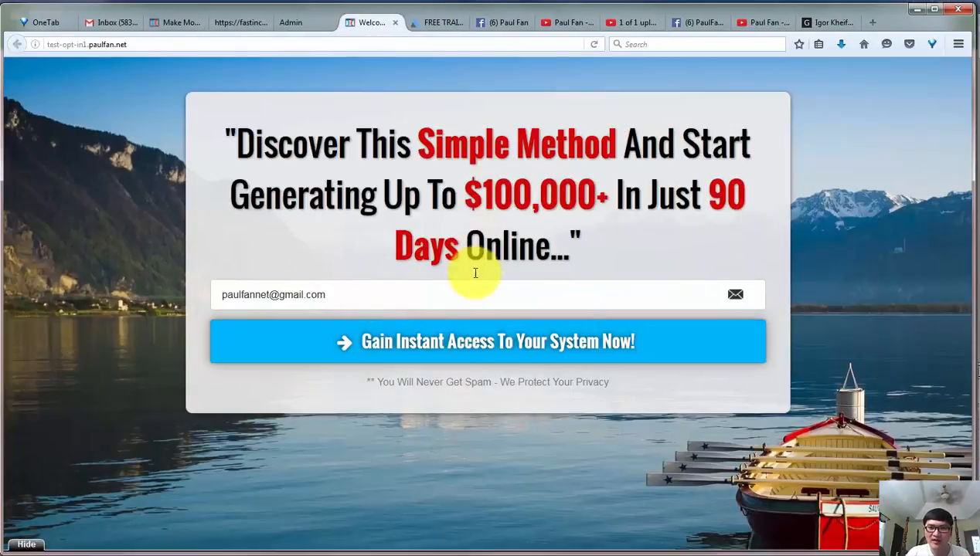
Test the opt-in form's redirect by submitting it with the prefilled e-mail address, and return to the opt-in page.
click(419, 293)
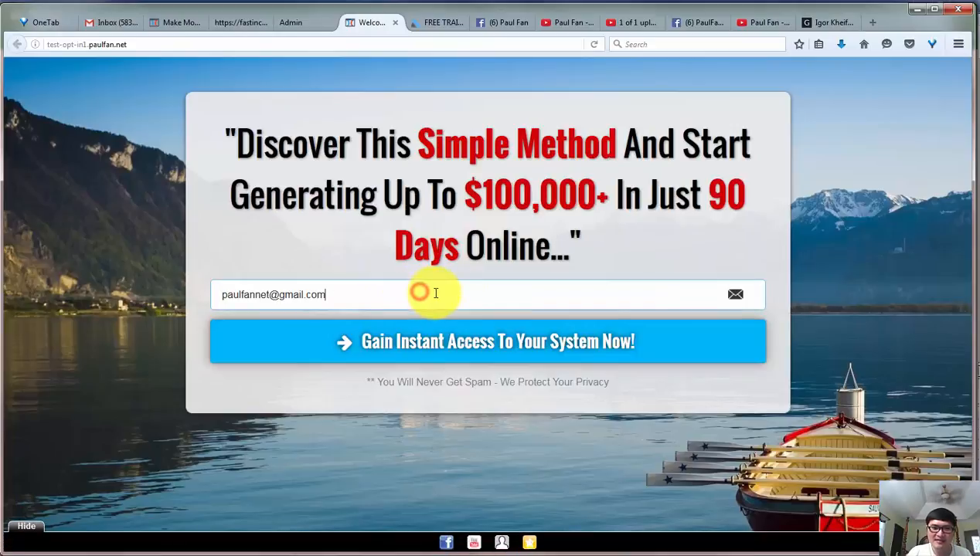
click(392, 343)
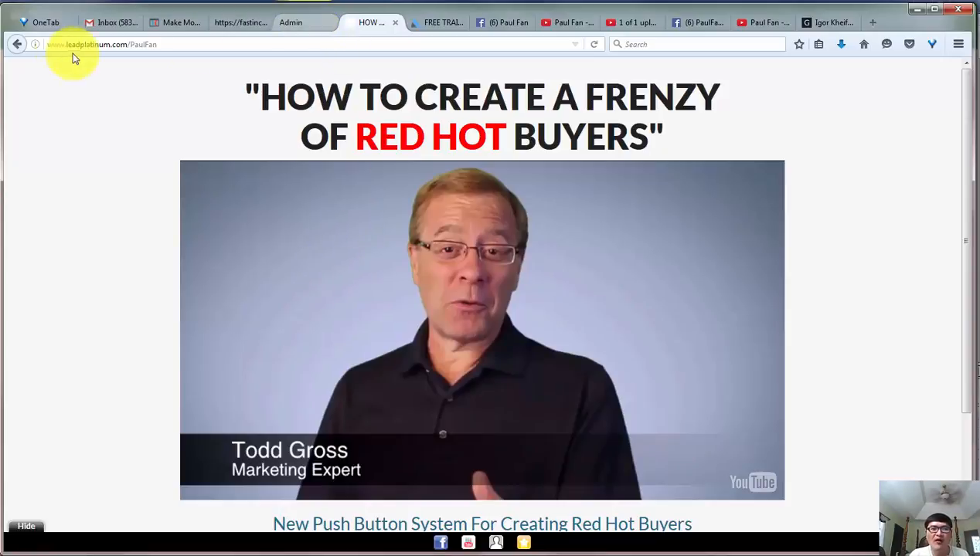
click(19, 45)
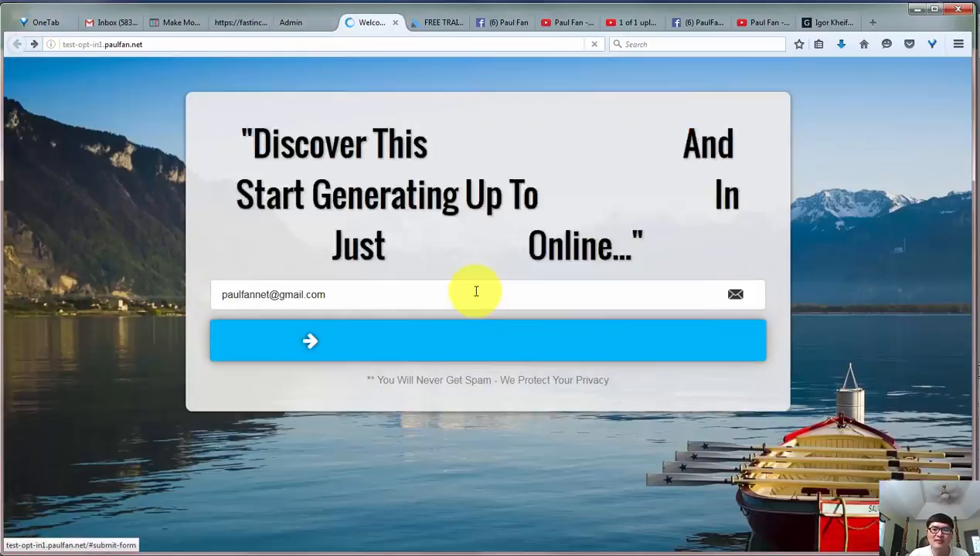